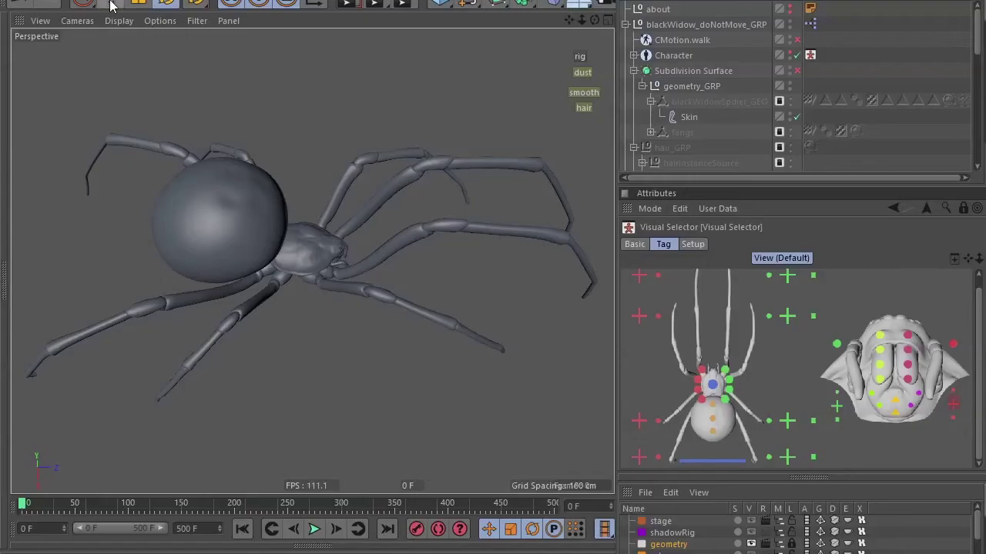
Display the spider in Gouraud Shading (Lines) and orbit to a head-on view
{"action": "scroll", "coordinate": [322, 262], "scroll_direction": "up", "scroll_amount": 2}
{"action": "key", "text": "n"}
{"action": "key", "text": "b"}
{"action": "scroll", "coordinate": [319, 243], "scroll_direction": "up", "scroll_amount": 5}
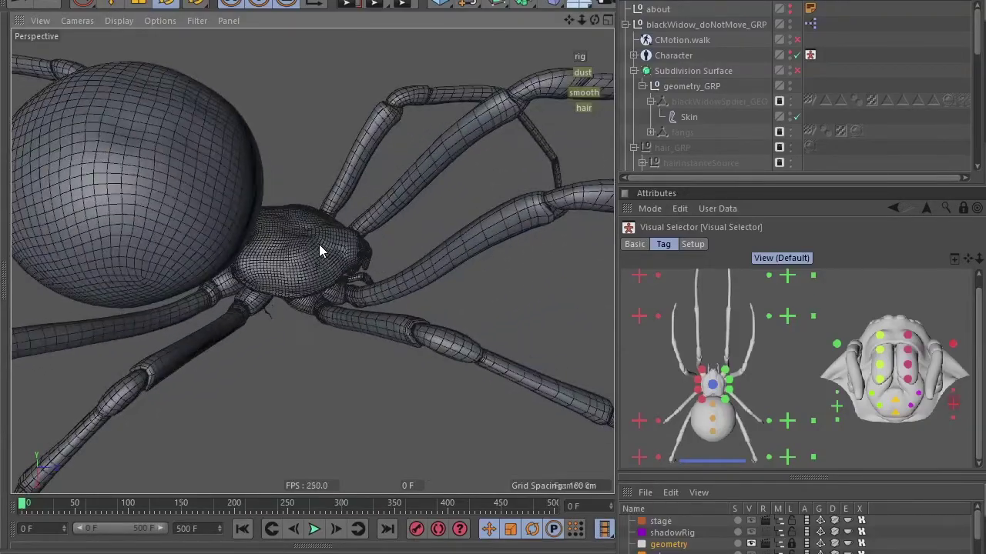
{"action": "mouse_move", "coordinate": [319, 245]}
{"action": "left_mouse_down", "text": "alt"}
{"action": "mouse_move", "coordinate": [286, 322]}
{"action": "mouse_move", "coordinate": [461, 415]}
{"action": "mouse_move", "coordinate": [521, 379]}
{"action": "mouse_move", "coordinate": [319, 270]}
{"action": "mouse_move", "coordinate": [339, 403]}
{"action": "mouse_move", "coordinate": [268, 269]}
{"action": "mouse_move", "coordinate": [347, 224]}
{"action": "left_mouse_up", "text": "alt"}
Turn on subdivision smoothing, collapse geometry_GRP and select the hair objects
{"action": "left_click", "coordinate": [585, 96]}
{"action": "mouse_move", "coordinate": [584, 109]}
{"action": "left_mouse_down", "text": "alt"}
{"action": "mouse_move", "coordinate": [374, 352]}
{"action": "mouse_move", "coordinate": [424, 216]}
{"action": "left_mouse_up", "text": "alt"}
{"action": "left_click", "coordinate": [642, 86]}
{"action": "scroll", "coordinate": [681, 127], "scroll_direction": "down", "scroll_amount": 3}
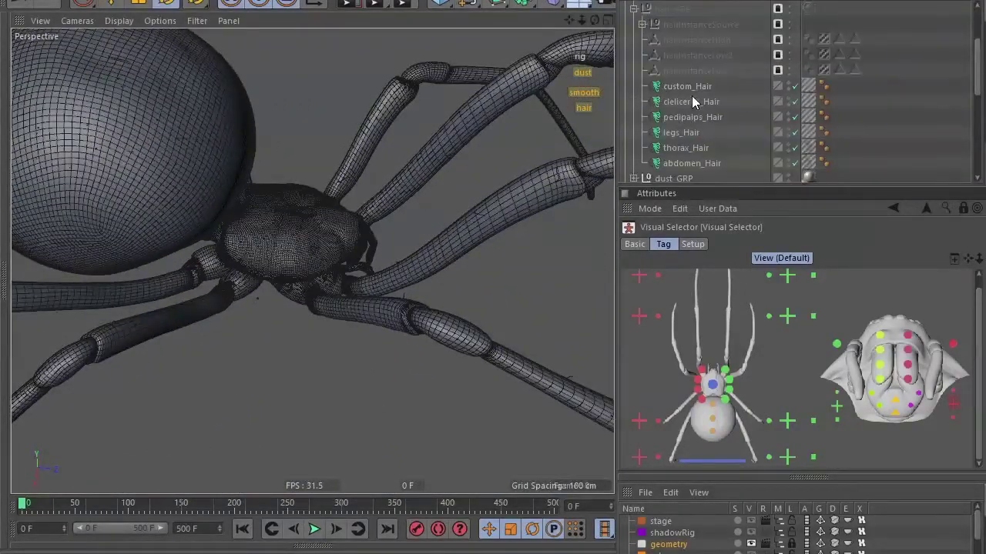
{"action": "left_click", "coordinate": [691, 96]}
{"action": "mouse_move", "coordinate": [335, 221]}
{"action": "left_mouse_down", "text": "alt"}
{"action": "mouse_move", "coordinate": [350, 280]}
{"action": "mouse_move", "coordinate": [303, 167]}
{"action": "mouse_move", "coordinate": [347, 215]}
{"action": "left_mouse_up", "text": "alt"}
Switch off the spider's hair, return to plain Gouraud Shading, and show the rig controls
{"action": "left_click", "coordinate": [583, 107]}
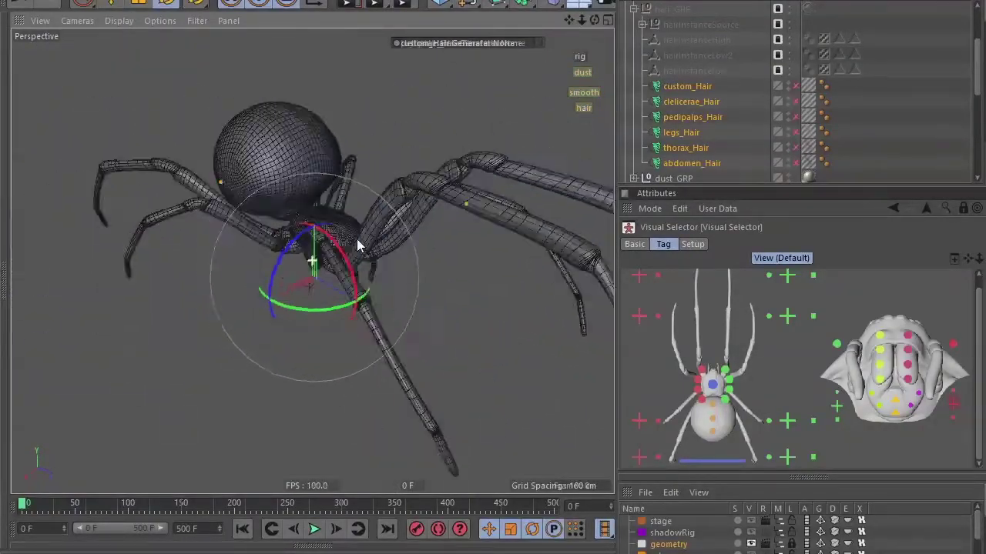
{"action": "mouse_move", "coordinate": [583, 107]}
{"action": "left_mouse_down", "text": "alt"}
{"action": "mouse_move", "coordinate": [340, 267]}
{"action": "mouse_move", "coordinate": [726, 96]}
{"action": "left_mouse_up", "text": "alt"}
{"action": "key", "text": "n"}
{"action": "key", "text": "a"}
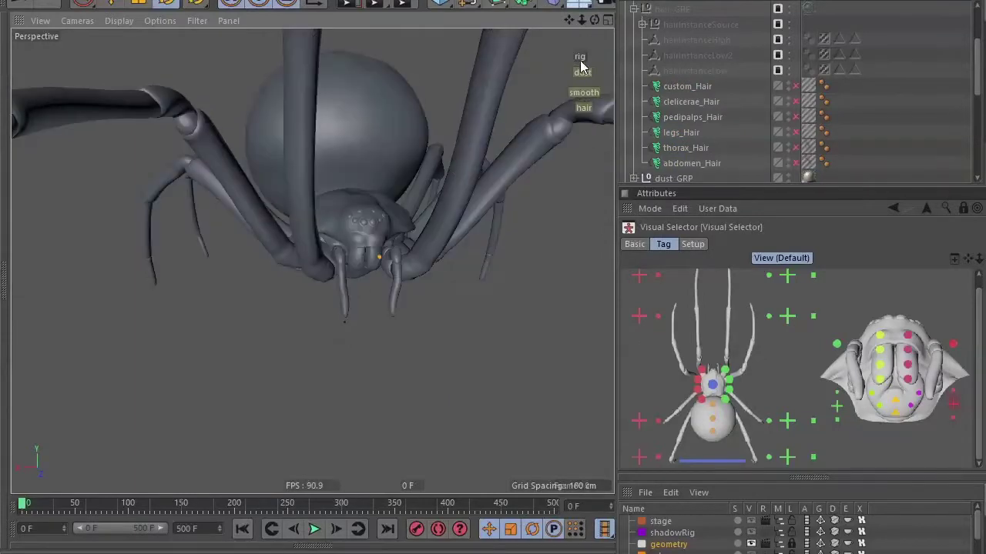
{"action": "left_click", "coordinate": [579, 57]}
{"action": "mouse_move", "coordinate": [579, 57]}
{"action": "left_mouse_down", "text": "alt"}
{"action": "mouse_move", "coordinate": [388, 246]}
{"action": "mouse_move", "coordinate": [315, 259]}
{"action": "mouse_move", "coordinate": [408, 231]}
{"action": "mouse_move", "coordinate": [422, 243]}
{"action": "mouse_move", "coordinate": [324, 165]}
{"action": "mouse_move", "coordinate": [349, 254]}
{"action": "mouse_move", "coordinate": [343, 236]}
{"action": "left_mouse_up", "text": "alt"}
Inspect the m_thorax_CTL thorax control and the left and right leg IK controls
{"action": "left_click", "coordinate": [421, 243]}
{"action": "left_click", "coordinate": [454, 321]}
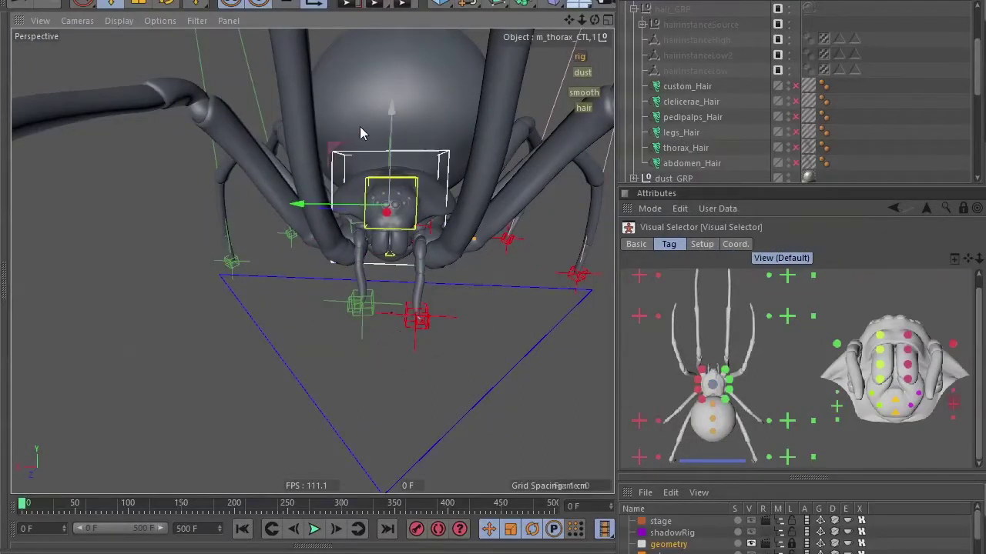
{"action": "left_click_drag", "start_coordinate": [360, 126], "coordinate": [341, 153], "text": "alt"}
{"action": "left_click", "coordinate": [456, 322]}
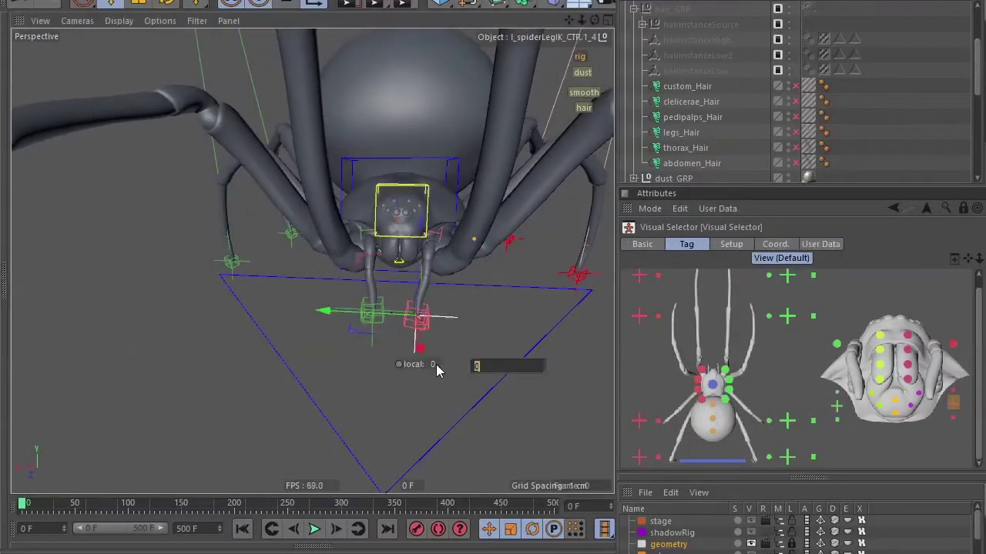
{"action": "left_click", "coordinate": [347, 161]}
{"action": "left_click_drag", "start_coordinate": [347, 161], "coordinate": [412, 353], "text": "alt"}
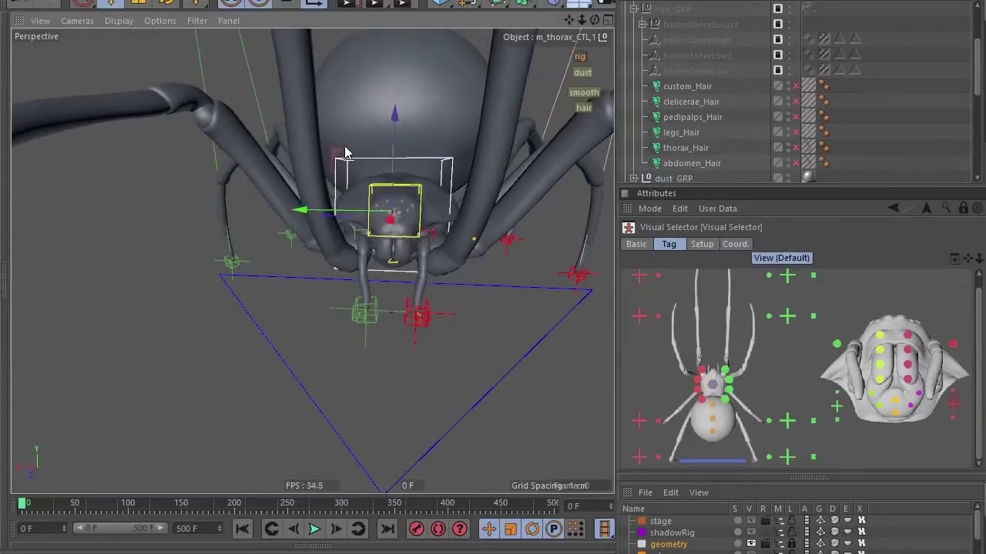
{"action": "left_click", "coordinate": [360, 391]}
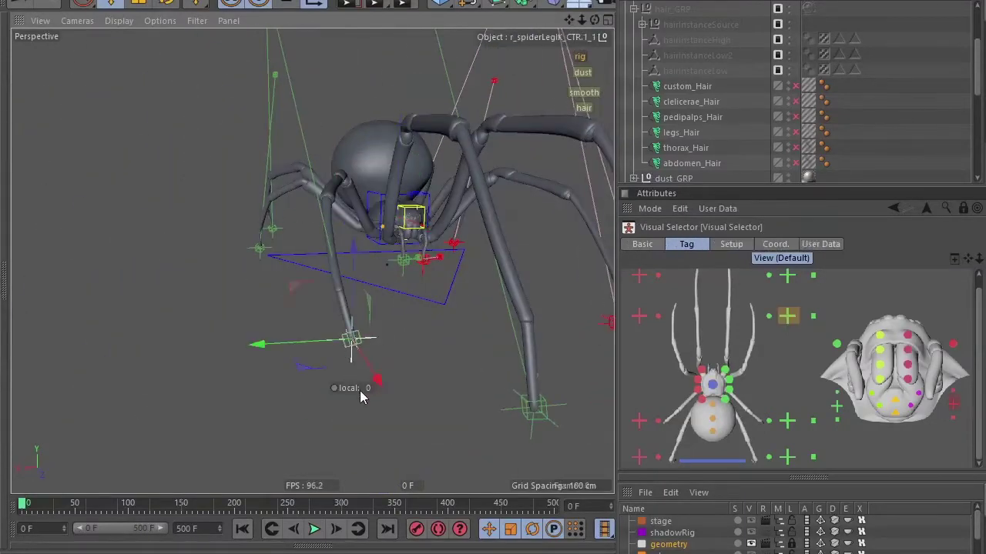
{"action": "left_click_drag", "start_coordinate": [359, 391], "coordinate": [573, 98], "text": "alt"}
Hide the rig controls and turn the view to face the spider's front
{"action": "left_click", "coordinate": [580, 56]}
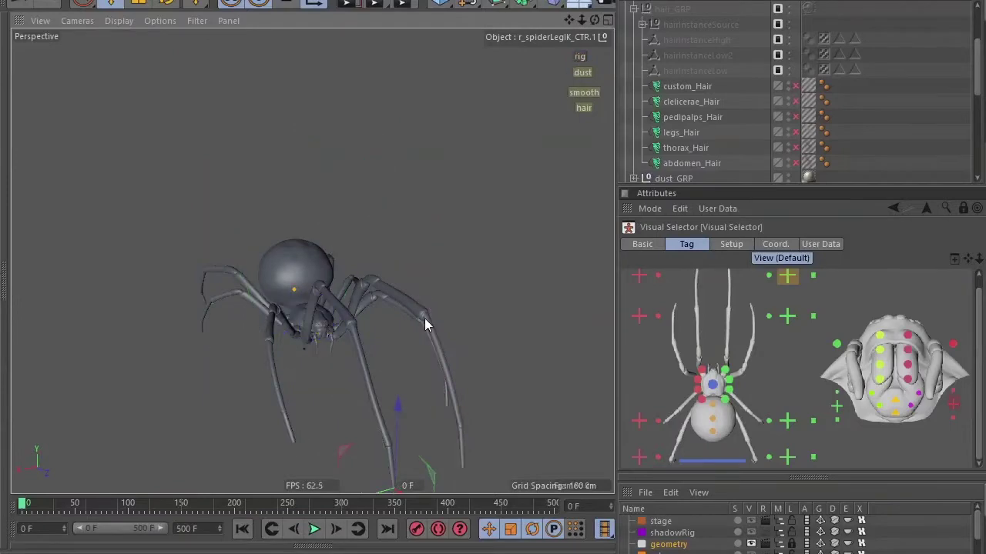
{"action": "left_click_drag", "start_coordinate": [462, 192], "coordinate": [447, 335], "text": "alt"}
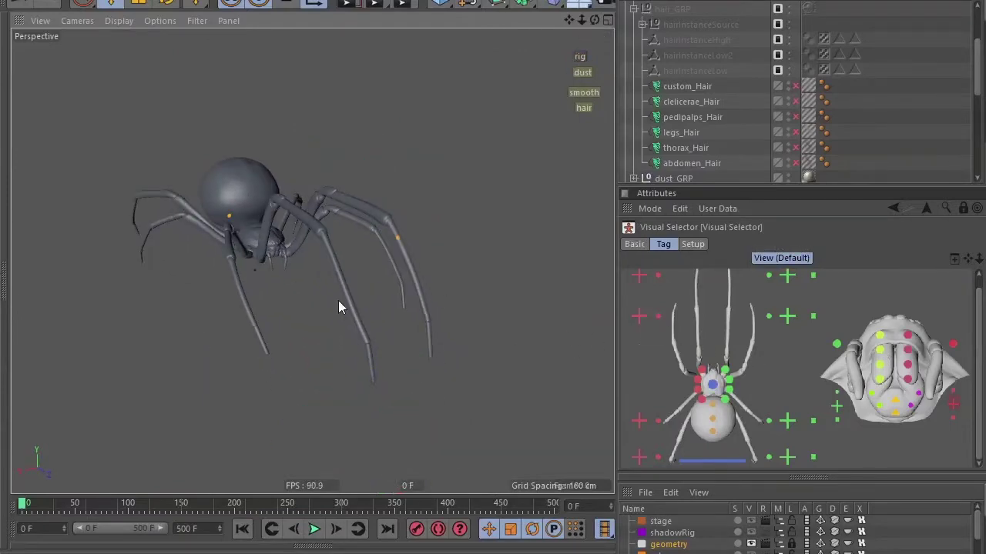
{"action": "mouse_move", "coordinate": [339, 300]}
{"action": "left_mouse_down", "text": "alt"}
{"action": "mouse_move", "coordinate": [310, 274]}
{"action": "mouse_move", "coordinate": [264, 259]}
{"action": "left_mouse_up", "text": "alt"}
{"action": "scroll", "coordinate": [381, 244], "scroll_direction": "up", "scroll_amount": 5}
{"action": "scroll", "coordinate": [285, 218], "scroll_direction": "up", "scroll_amount": 4}
Select the palp controls and move the left palp about 1.031 cm
{"action": "left_click", "coordinate": [884, 356]}
{"action": "scroll", "coordinate": [314, 288], "scroll_direction": "up", "scroll_amount": 2}
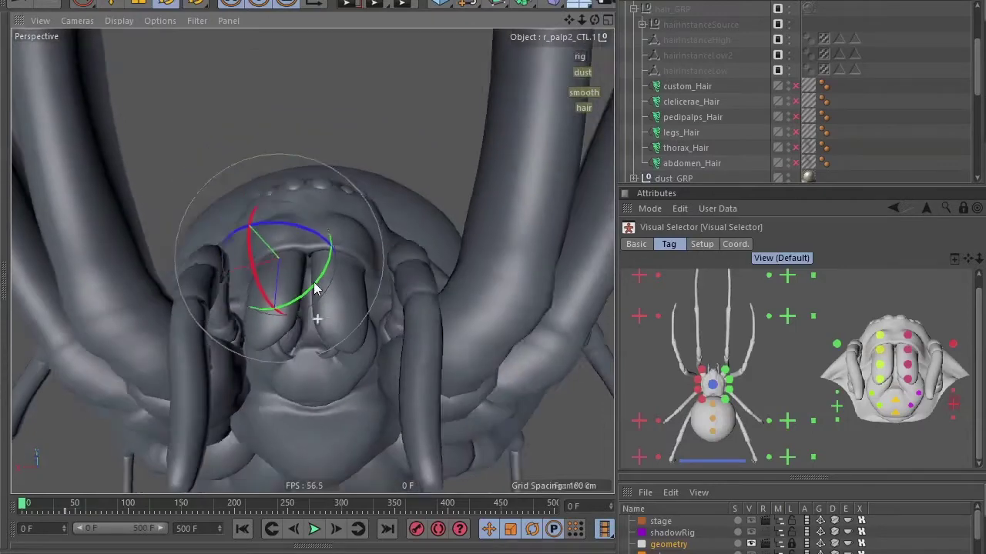
{"action": "mouse_move", "coordinate": [314, 289]}
{"action": "left_mouse_down", "text": "alt"}
{"action": "mouse_move", "coordinate": [365, 326]}
{"action": "mouse_move", "coordinate": [376, 221]}
{"action": "left_mouse_up", "text": "alt"}
{"action": "key", "text": "e"}
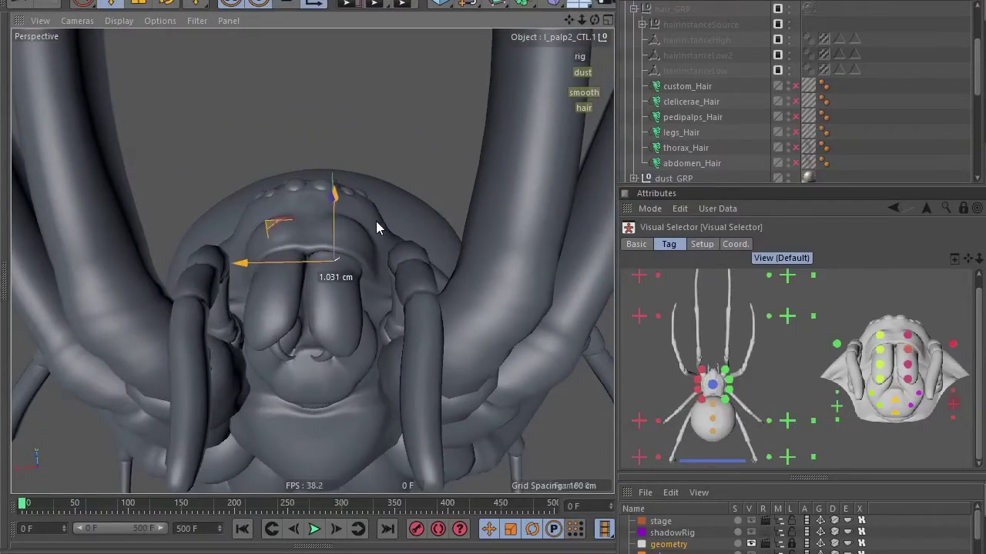
{"action": "left_click_drag", "start_coordinate": [374, 278], "coordinate": [200, 244], "text": "alt"}
Tilt the m_abdomen1_CTL abdomen control and scale it up to 118.7%
{"action": "left_click", "coordinate": [715, 408]}
{"action": "key", "text": "r"}
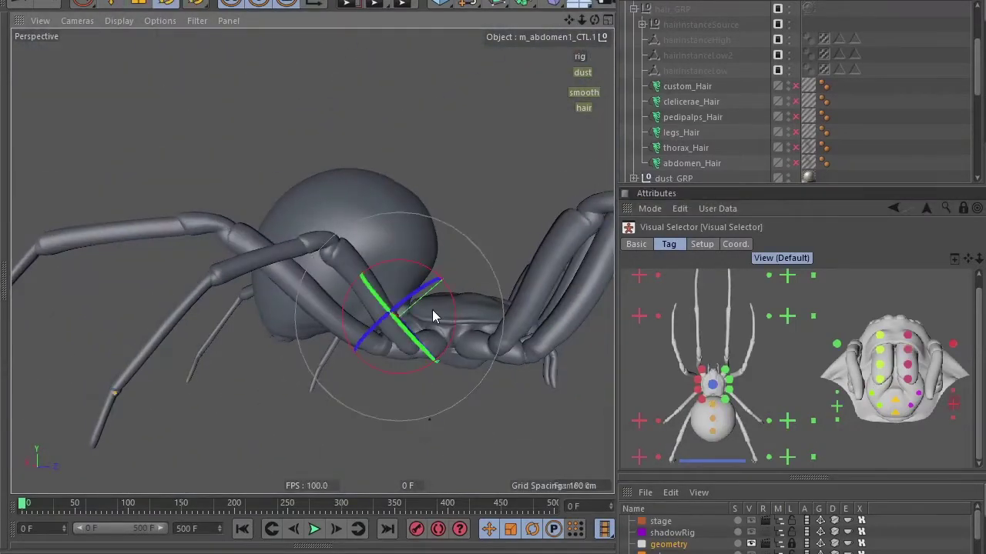
{"action": "mouse_move", "coordinate": [432, 309]}
{"action": "left_mouse_down"}
{"action": "mouse_move", "coordinate": [577, 170]}
{"action": "mouse_move", "coordinate": [339, 282]}
{"action": "mouse_move", "coordinate": [426, 344]}
{"action": "left_mouse_up"}
{"action": "key", "text": "t"}
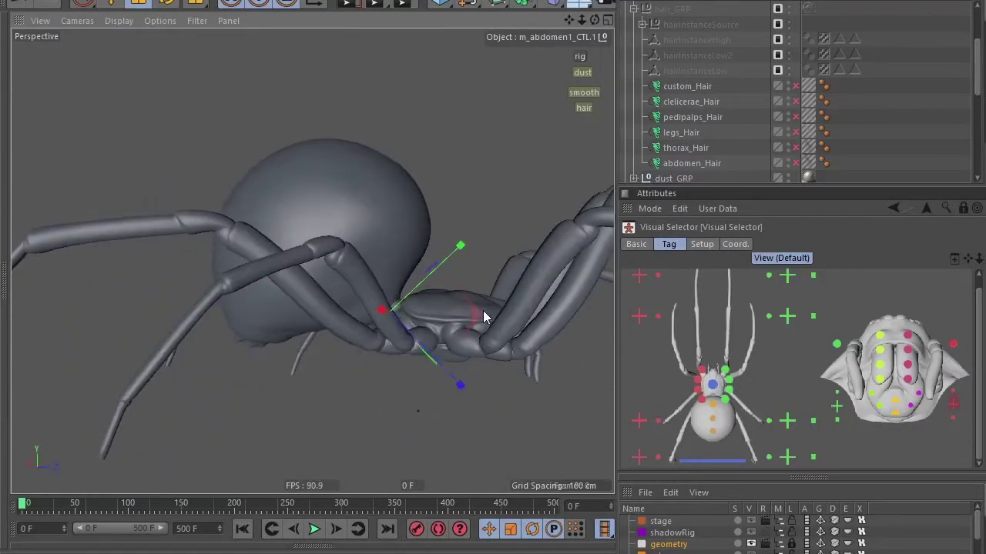
Select several leg controls and the abdomen control, then select the CMotion.walk object
{"action": "left_click", "coordinate": [636, 275]}
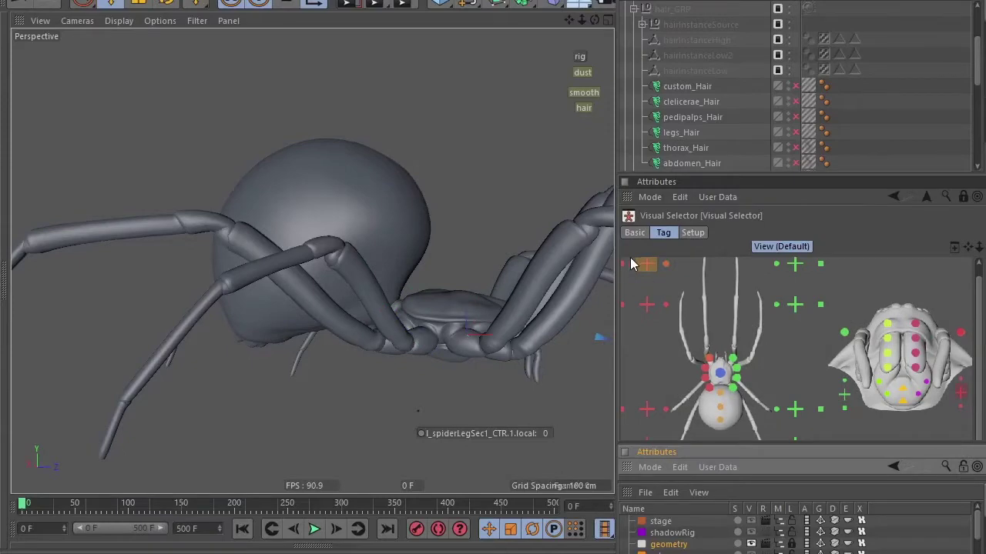
{"action": "left_click_drag", "start_coordinate": [630, 263], "coordinate": [939, 438]}
{"action": "key", "text": "v"}
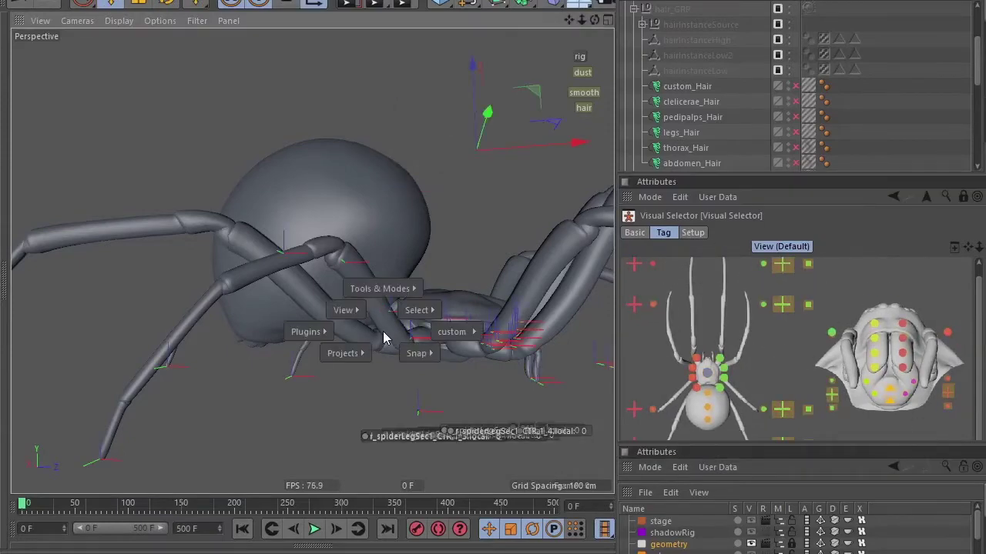
{"action": "mouse_move", "coordinate": [502, 334]}
{"action": "left_mouse_down", "text": "alt"}
{"action": "mouse_move", "coordinate": [407, 341]}
{"action": "mouse_move", "coordinate": [391, 370]}
{"action": "mouse_move", "coordinate": [385, 306]}
{"action": "left_mouse_up", "text": "alt"}
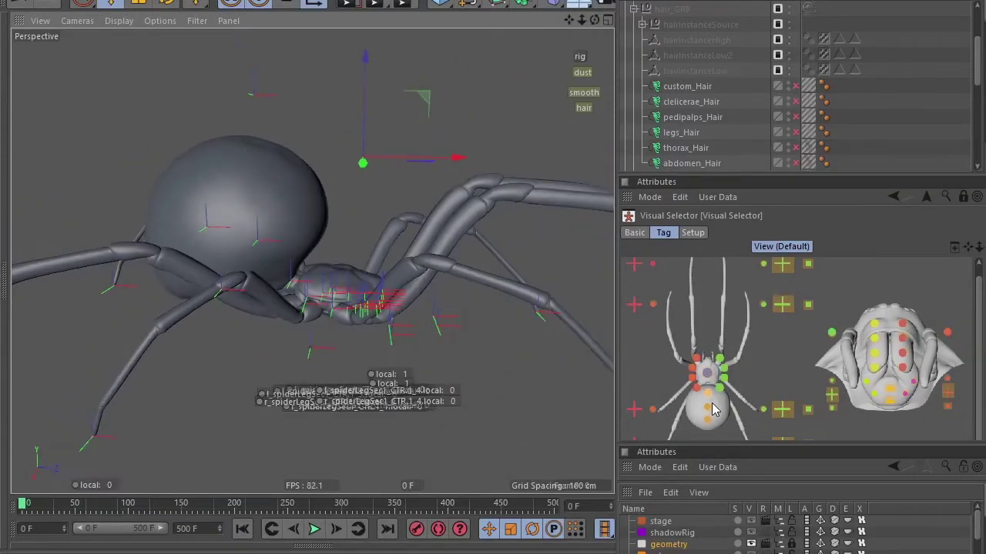
{"action": "left_click", "coordinate": [707, 372]}
{"action": "mouse_move", "coordinate": [529, 338]}
{"action": "left_mouse_down", "text": "alt"}
{"action": "mouse_move", "coordinate": [455, 467]}
{"action": "mouse_move", "coordinate": [311, 336]}
{"action": "mouse_move", "coordinate": [431, 231]}
{"action": "left_mouse_up", "text": "alt"}
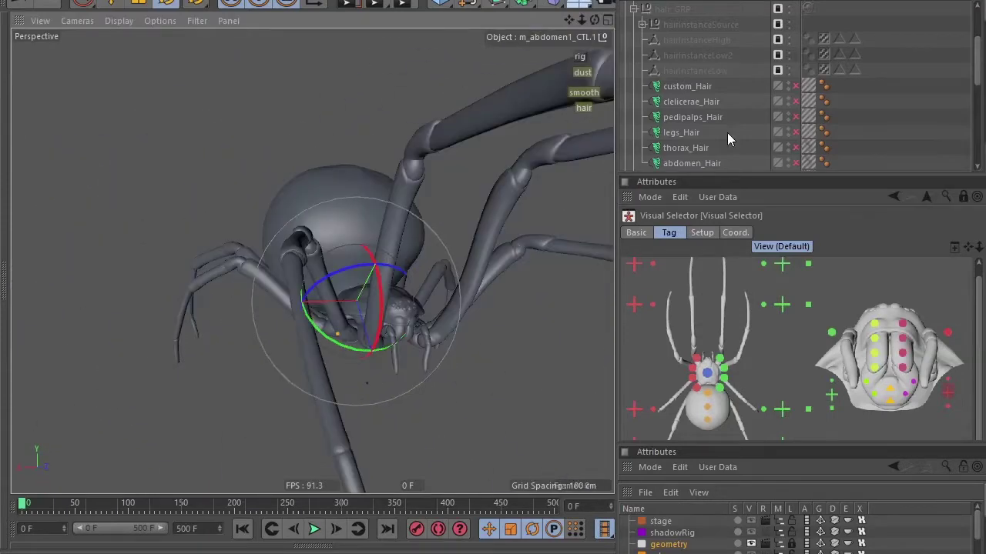
{"action": "scroll", "coordinate": [730, 139], "scroll_direction": "up", "scroll_amount": 3}
{"action": "left_click", "coordinate": [696, 43]}
{"action": "mouse_move", "coordinate": [500, 269]}
{"action": "left_mouse_down", "text": "alt"}
{"action": "mouse_move", "coordinate": [453, 288]}
{"action": "mouse_move", "coordinate": [518, 237]}
{"action": "left_mouse_up", "text": "alt"}
Enable the CMotion.walk cycle and play the walk animation
{"action": "left_click", "coordinate": [581, 159]}
{"action": "left_click", "coordinate": [796, 39]}
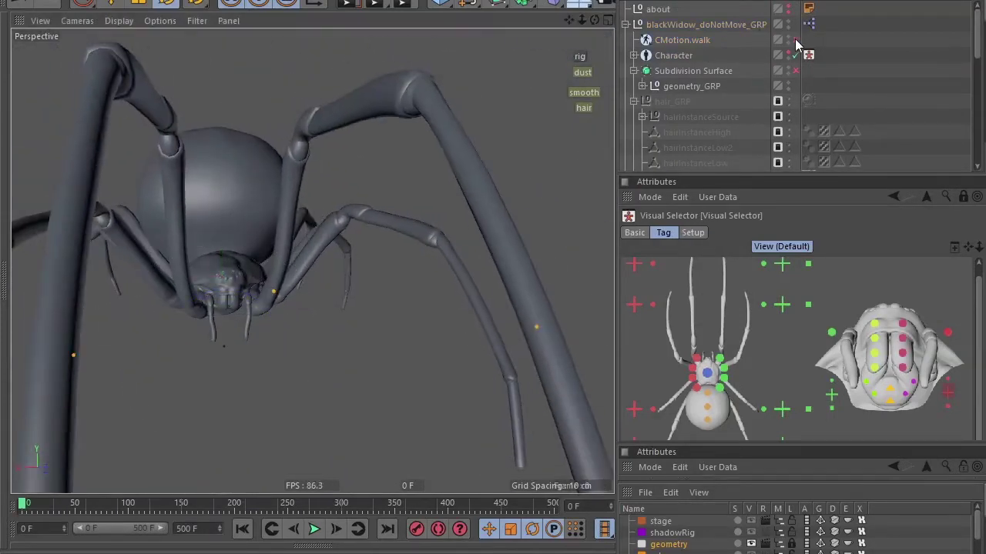
{"action": "mouse_move", "coordinate": [385, 231]}
{"action": "left_mouse_down", "text": "alt"}
{"action": "mouse_move", "coordinate": [257, 268]}
{"action": "mouse_move", "coordinate": [288, 414]}
{"action": "left_mouse_up", "text": "alt"}
{"action": "left_click", "coordinate": [314, 529]}
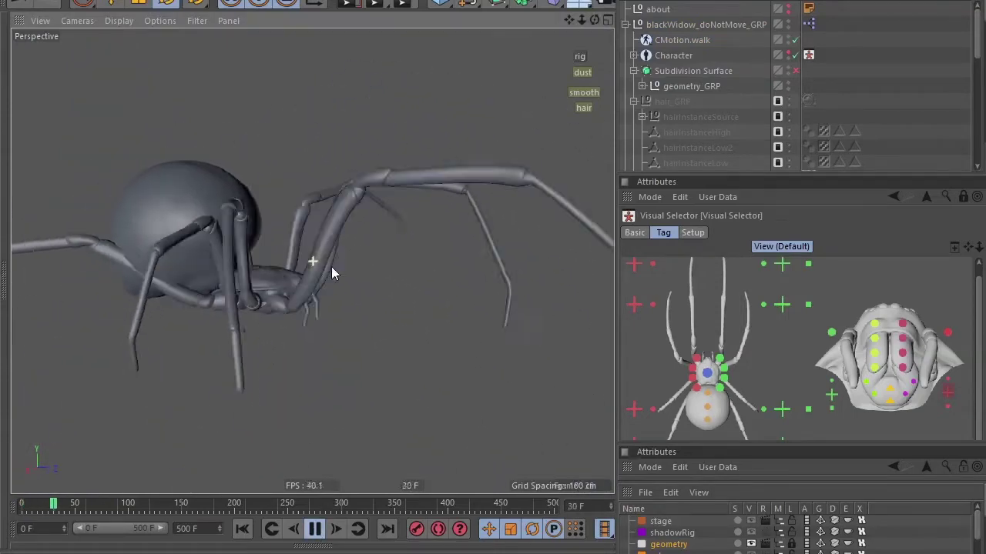
Watch the walking spider from top-down and front-left angles, then hide the smooth mesh
{"action": "mouse_move", "coordinate": [331, 268]}
{"action": "left_mouse_down", "text": "alt"}
{"action": "mouse_move", "coordinate": [264, 246]}
{"action": "mouse_move", "coordinate": [347, 262]}
{"action": "mouse_move", "coordinate": [316, 250]}
{"action": "mouse_move", "coordinate": [305, 281]}
{"action": "left_mouse_up", "text": "alt"}
{"action": "scroll", "coordinate": [351, 243], "scroll_direction": "up", "scroll_amount": 5}
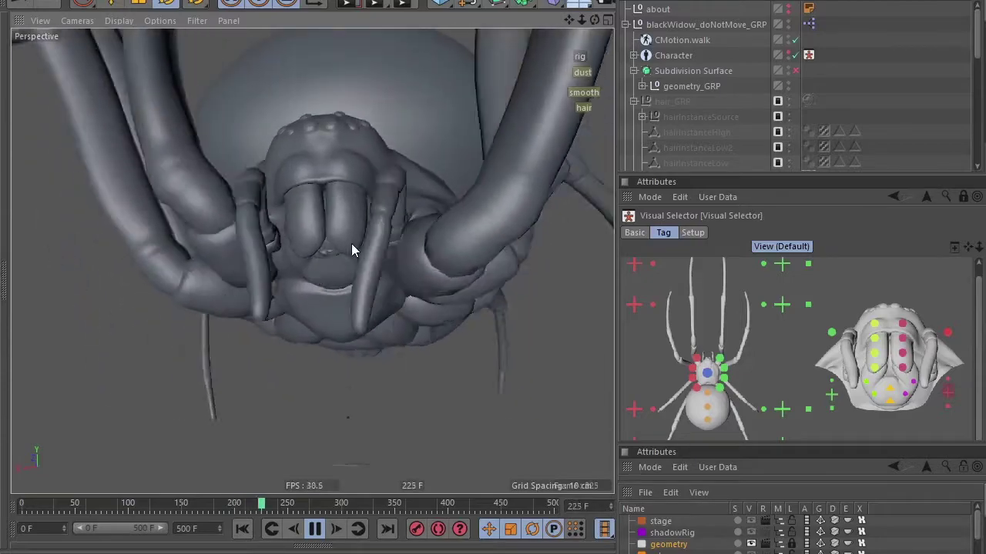
{"action": "mouse_move", "coordinate": [351, 244]}
{"action": "left_mouse_down", "text": "alt"}
{"action": "mouse_move", "coordinate": [317, 263]}
{"action": "mouse_move", "coordinate": [349, 270]}
{"action": "mouse_move", "coordinate": [372, 308]}
{"action": "mouse_move", "coordinate": [351, 357]}
{"action": "mouse_move", "coordinate": [339, 318]}
{"action": "mouse_move", "coordinate": [168, 451]}
{"action": "mouse_move", "coordinate": [344, 261]}
{"action": "left_mouse_up", "text": "alt"}
{"action": "scroll", "coordinate": [344, 261], "scroll_direction": "down", "scroll_amount": 5}
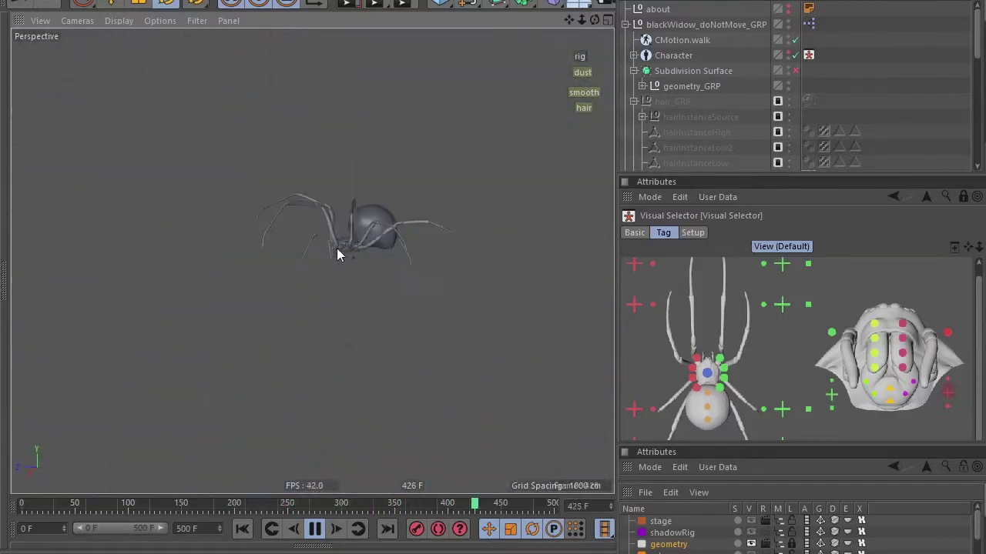
{"action": "scroll", "coordinate": [337, 248], "scroll_direction": "up", "scroll_amount": 3}
{"action": "left_click_drag", "start_coordinate": [312, 431], "coordinate": [288, 244], "text": "alt"}
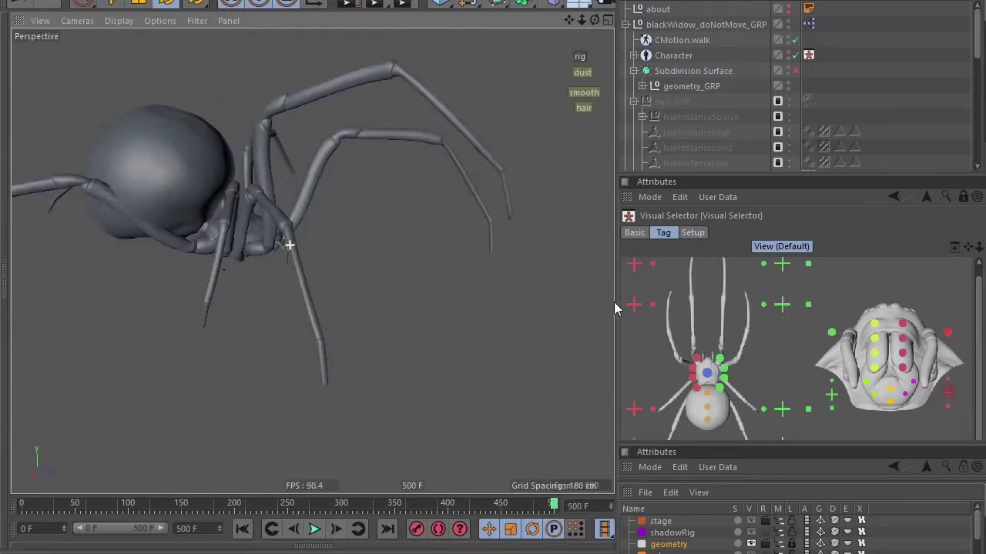
{"action": "left_click", "coordinate": [581, 59]}
Show the rig controls, play the walk cycle, and stop back at frame 0
{"action": "left_click", "coordinate": [583, 65]}
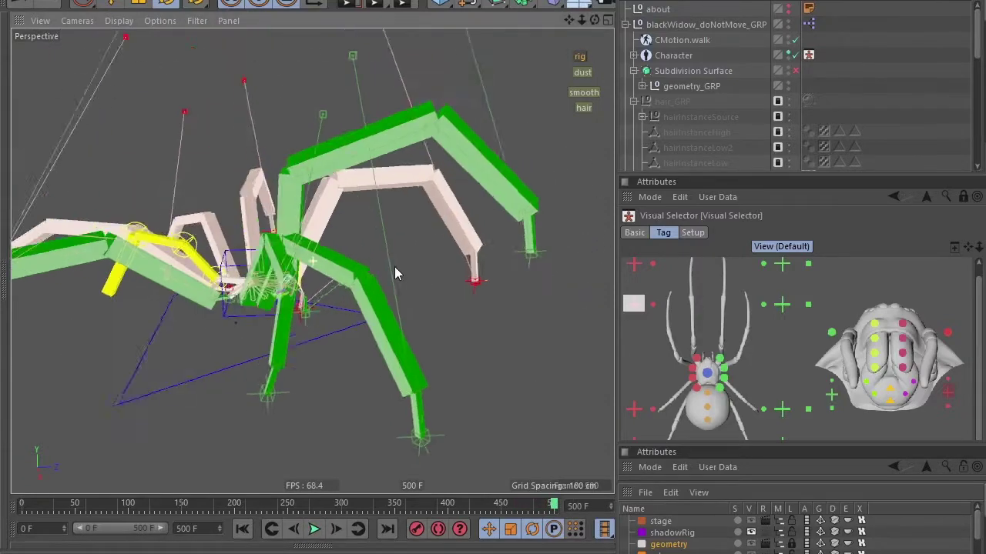
{"action": "left_click_drag", "start_coordinate": [396, 268], "coordinate": [254, 324], "text": "alt"}
{"action": "key", "text": "F8"}
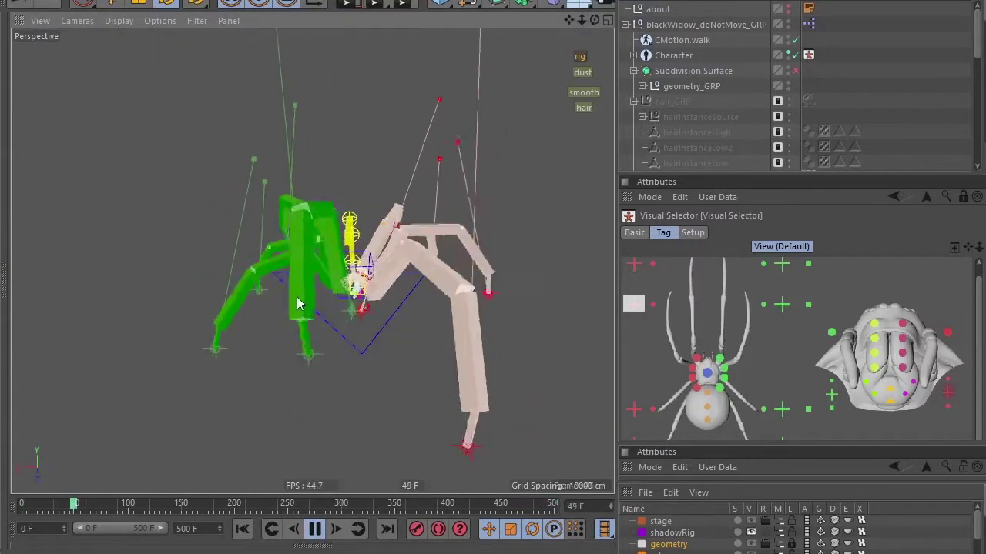
{"action": "mouse_move", "coordinate": [162, 389]}
{"action": "left_mouse_down", "text": "alt"}
{"action": "mouse_move", "coordinate": [344, 254]}
{"action": "mouse_move", "coordinate": [400, 403]}
{"action": "left_mouse_up", "text": "alt"}
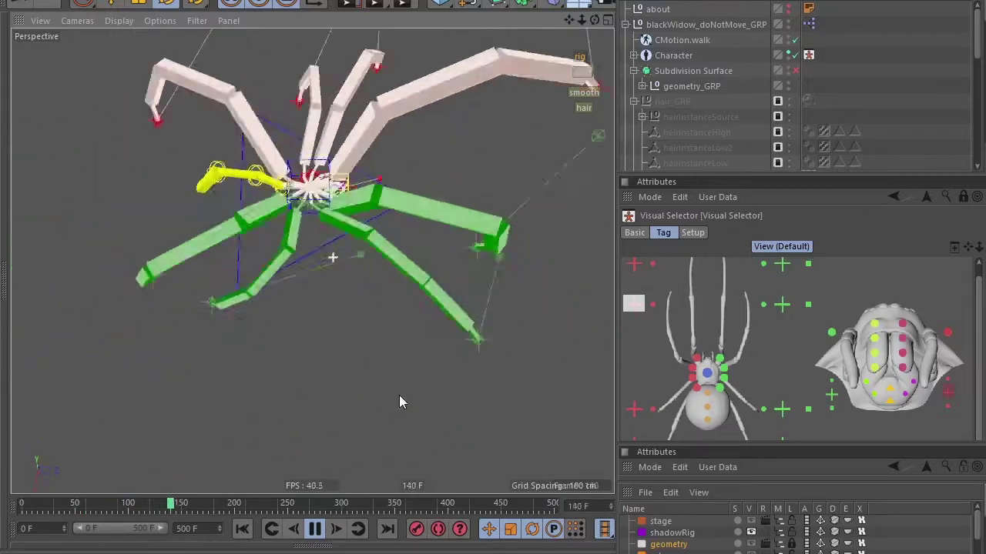
{"action": "key", "text": "F8"}
Select CMotion.walk, enlarge its Attributes panel, and open the Walk type list
{"action": "left_click", "coordinate": [683, 41]}
{"action": "left_click_drag", "start_coordinate": [645, 453], "coordinate": [693, 260]}
{"action": "left_click", "coordinate": [697, 345]}
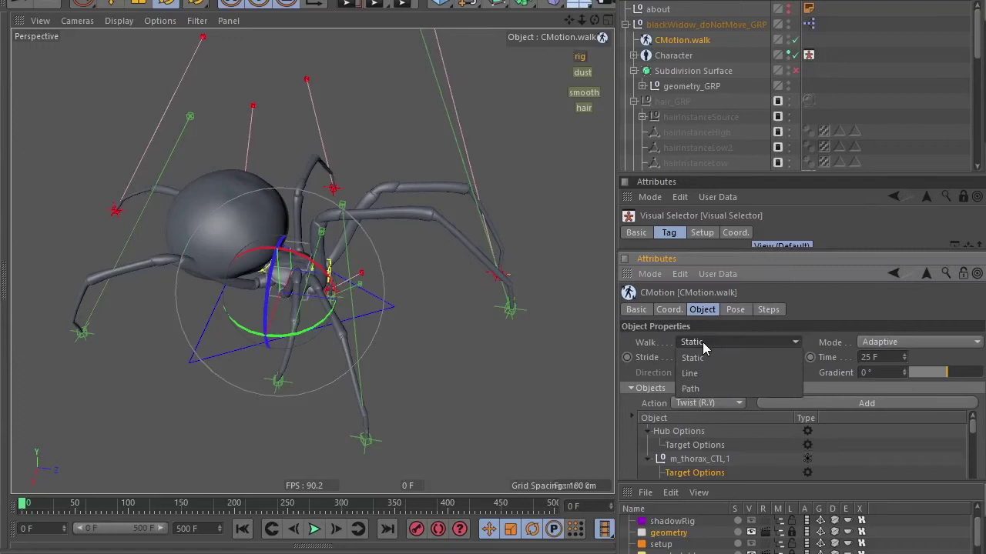
Set the CMotion walk to Path and review its Pose and Route settings
{"action": "left_click", "coordinate": [703, 388]}
{"action": "scroll", "coordinate": [770, 369], "scroll_direction": "up", "scroll_amount": 2}
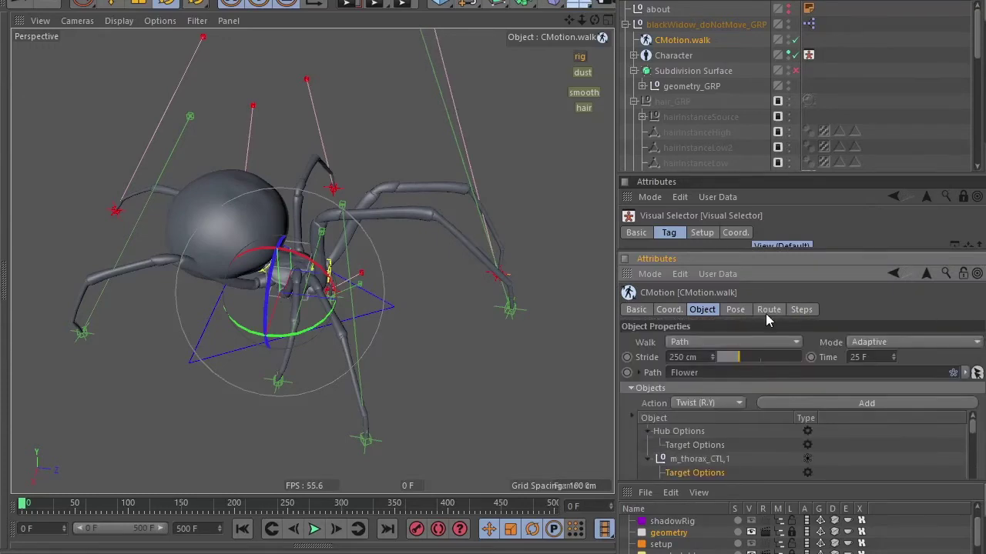
{"action": "left_click", "coordinate": [735, 310]}
{"action": "left_click", "coordinate": [769, 310]}
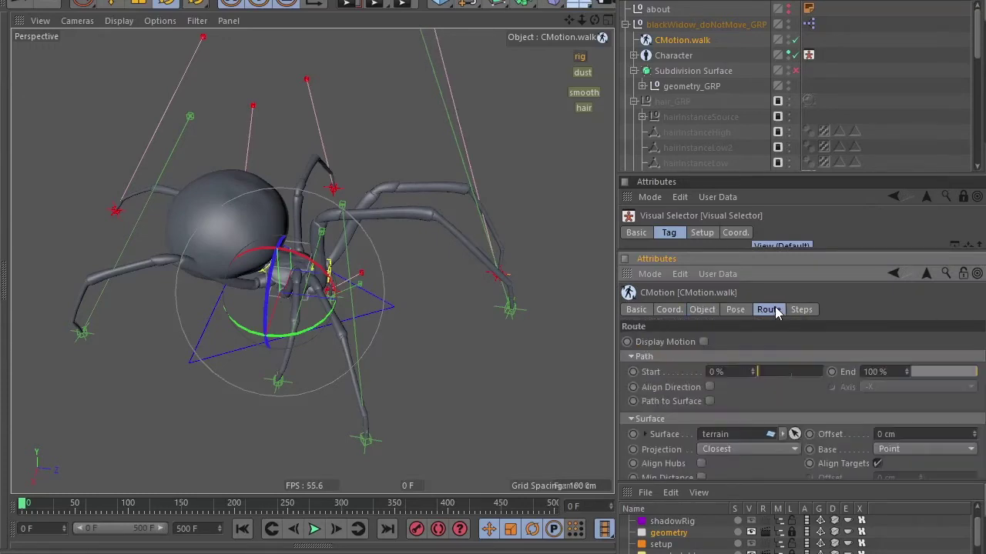
{"action": "left_click", "coordinate": [626, 24]}
{"action": "left_click", "coordinate": [626, 39]}
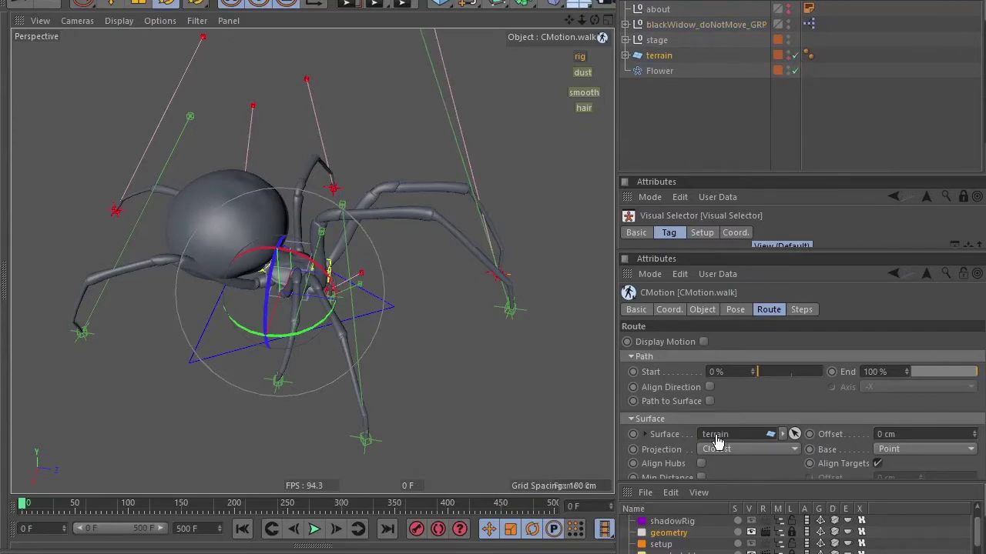
{"action": "left_click", "coordinate": [735, 310]}
{"action": "left_click", "coordinate": [703, 309]}
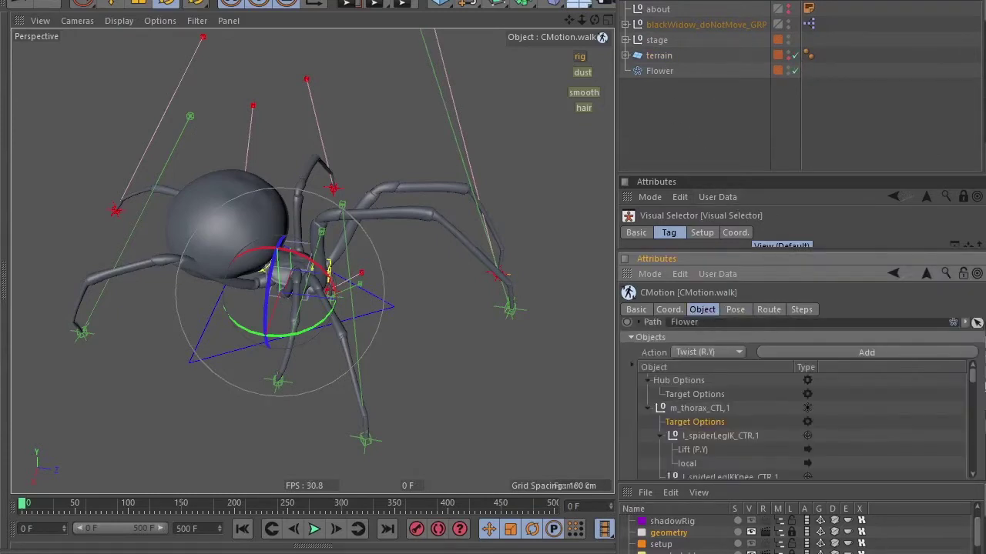
{"action": "scroll", "coordinate": [827, 372], "scroll_direction": "up", "scroll_amount": 2}
{"action": "scroll", "coordinate": [631, 377], "scroll_direction": "down", "scroll_amount": 2}
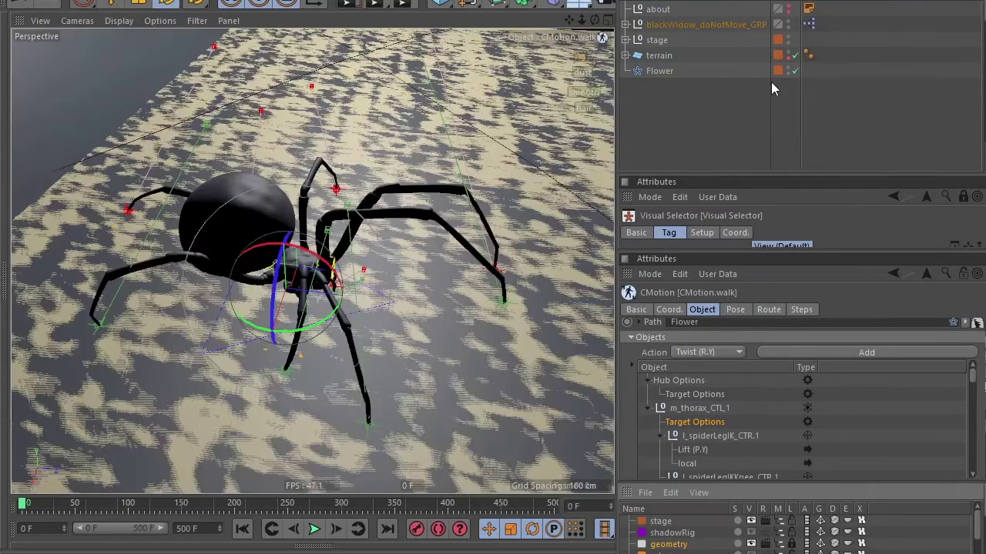
Expand the terrain and enable its Displacer to roughen the surface
{"action": "left_click", "coordinate": [790, 39]}
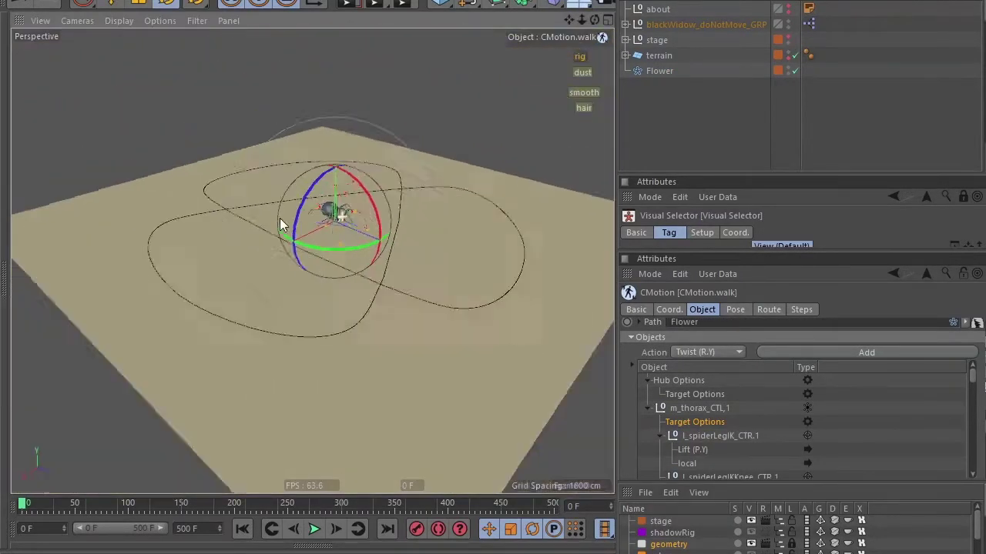
{"action": "left_click", "coordinate": [625, 56]}
{"action": "left_click", "coordinate": [673, 70]}
{"action": "left_click", "coordinate": [794, 70]}
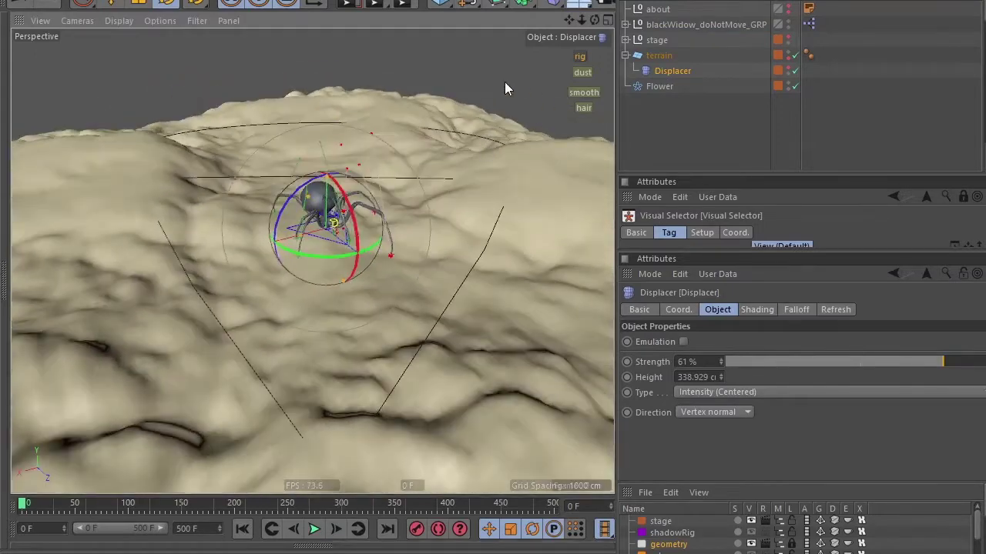
{"action": "left_click", "coordinate": [580, 56]}
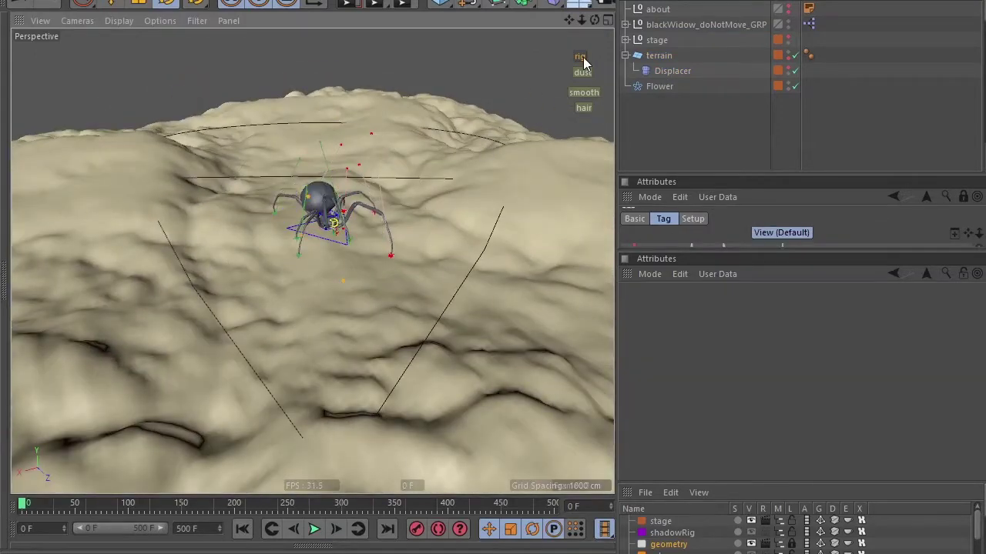
Play the spider's walk over the displaced terrain from the first frame
{"action": "left_click", "coordinate": [314, 529]}
{"action": "left_click_drag", "start_coordinate": [59, 505], "coordinate": [4, 510]}
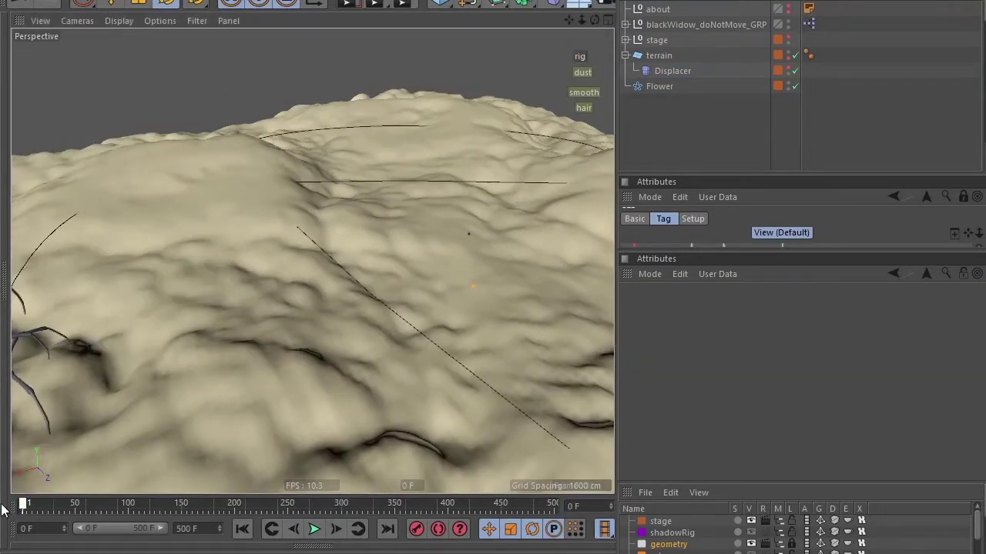
{"action": "left_click_drag", "start_coordinate": [175, 364], "coordinate": [237, 278], "text": "alt"}
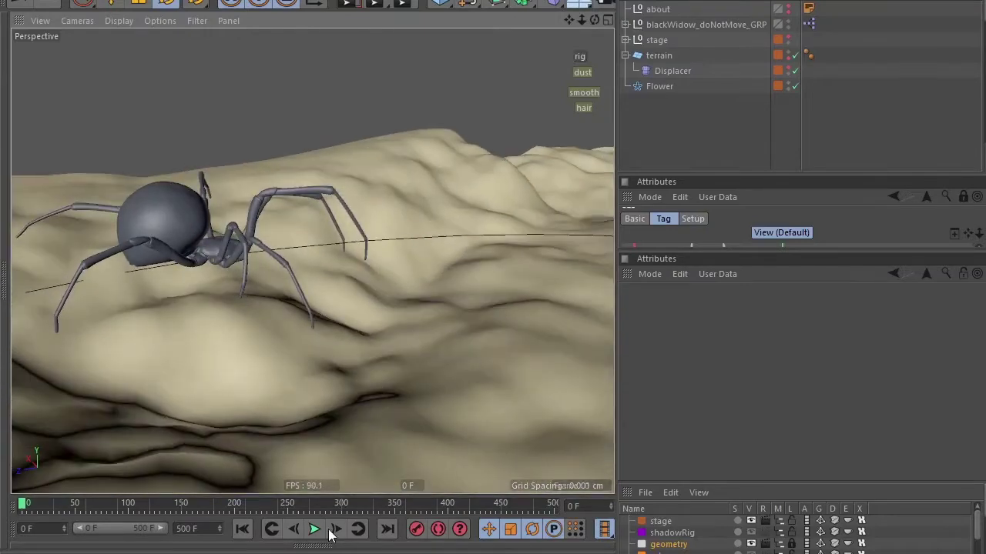
{"action": "left_click", "coordinate": [323, 531]}
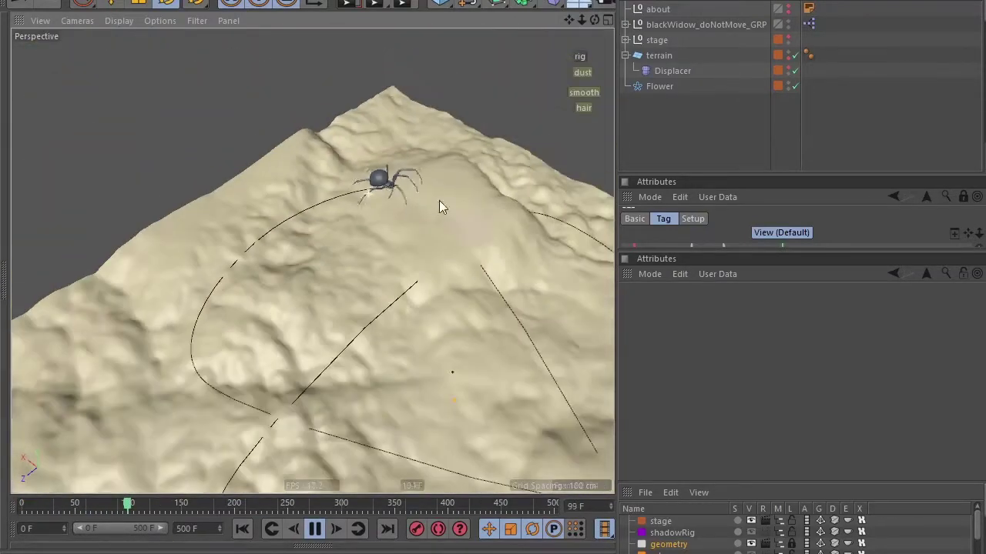
Lower the terrain Displacer strength to -70% and stop playback
{"action": "left_click", "coordinate": [672, 71]}
{"action": "left_click_drag", "start_coordinate": [874, 361], "coordinate": [766, 373]}
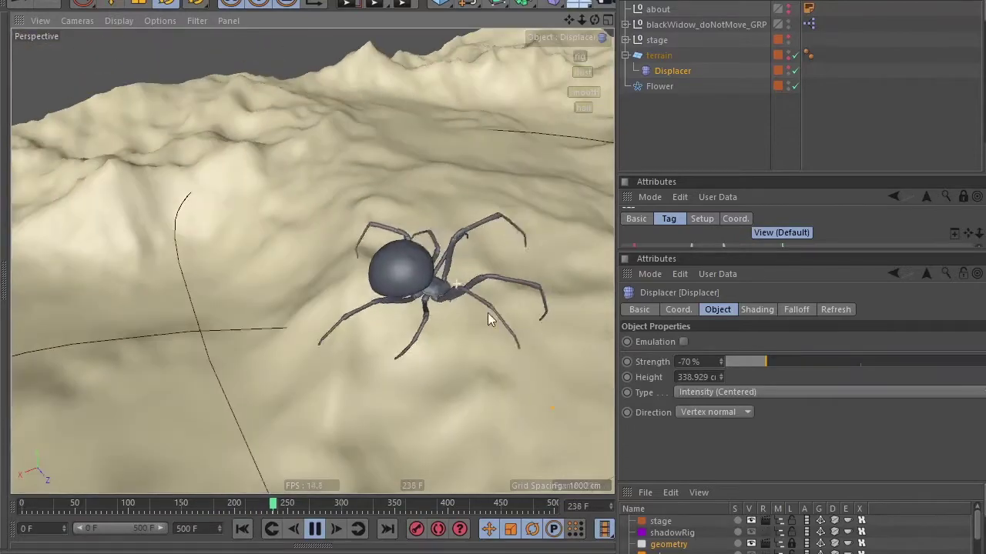
{"action": "left_click", "coordinate": [272, 531]}
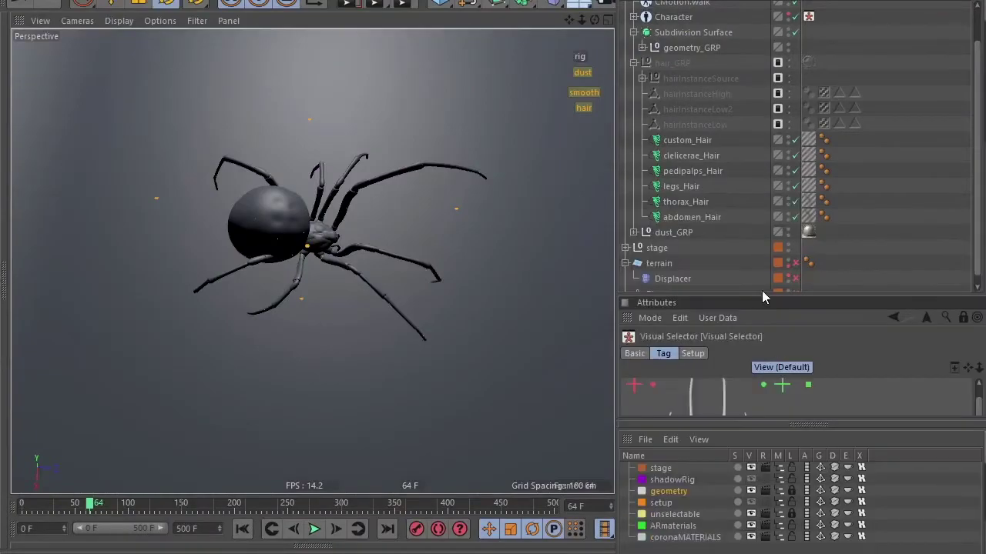
Enlarge the Visual Selector, jump to frame 33, and start an Interactive Render preview
{"action": "left_click_drag", "start_coordinate": [761, 290], "coordinate": [768, 73]}
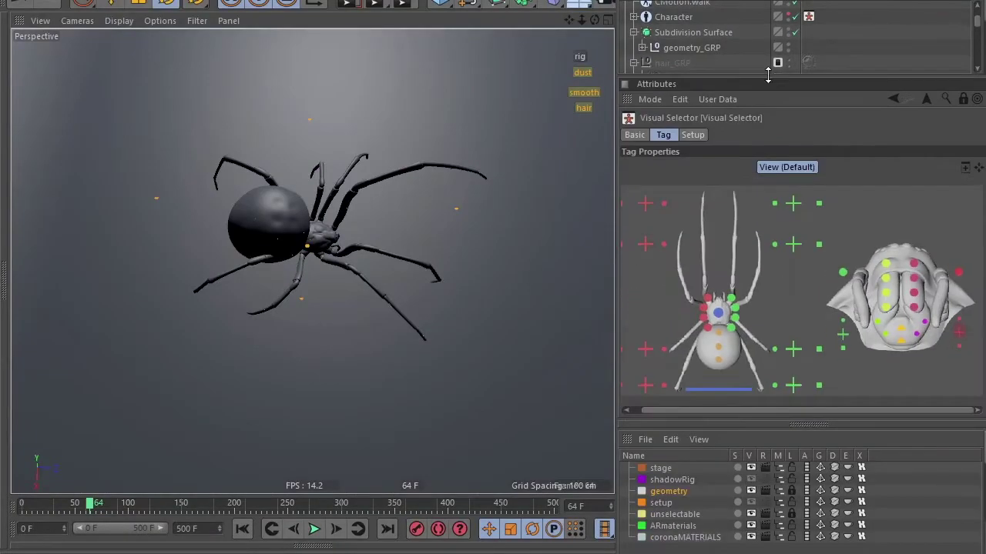
{"action": "left_click_drag", "start_coordinate": [299, 238], "coordinate": [231, 324], "text": "alt"}
{"action": "left_click", "coordinate": [58, 508]}
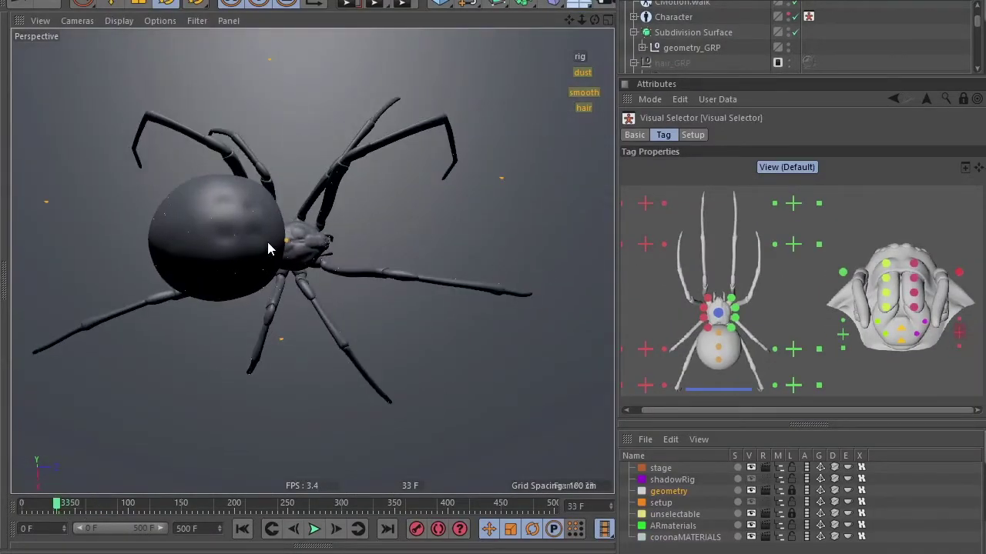
{"action": "middle_click_drag", "start_coordinate": [267, 248], "coordinate": [310, 264], "text": "alt"}
{"action": "key", "text": "ctrl+r"}
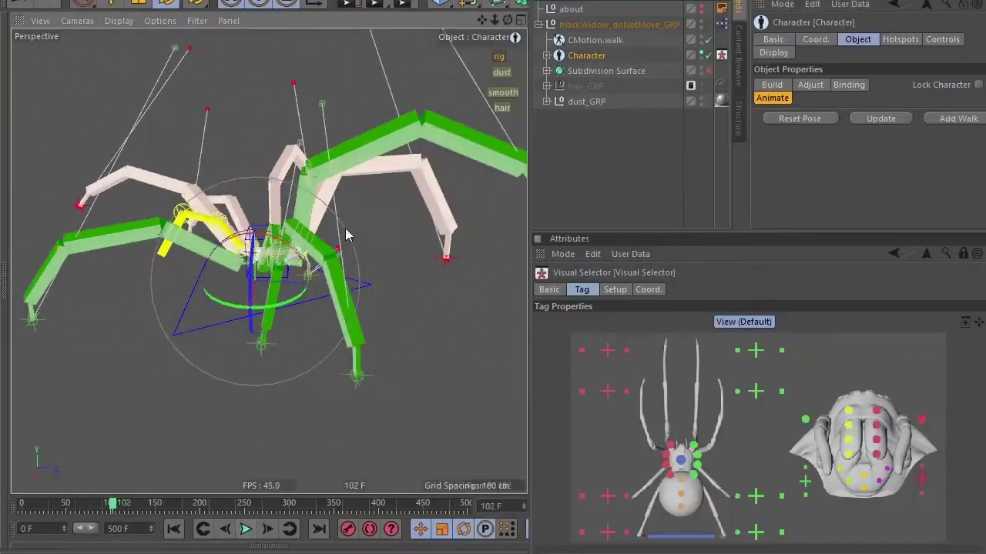
Play on to frame 102, switch the Character to Adjust mode, and enlarge Handles Size
{"action": "key", "text": "F8"}
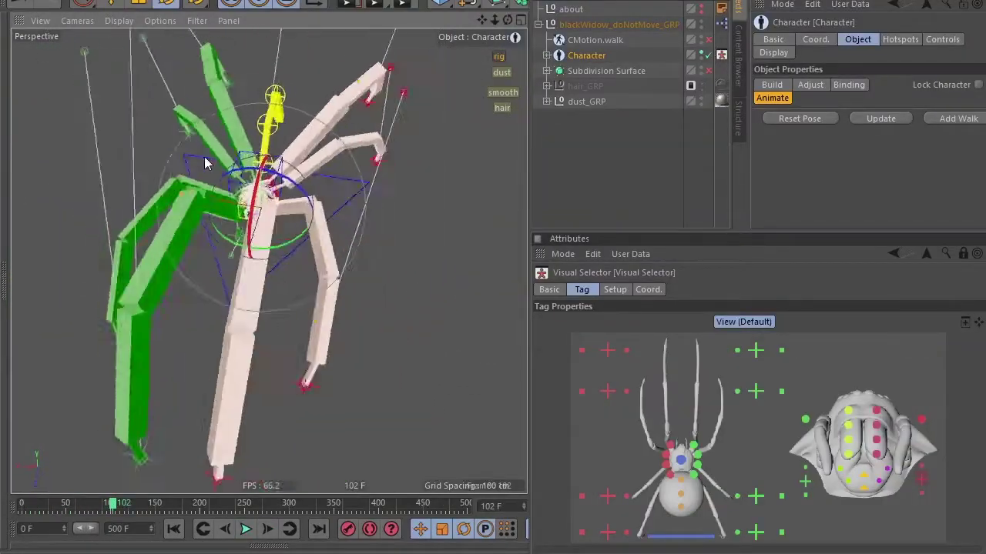
{"action": "left_click", "coordinate": [810, 85]}
{"action": "left_click", "coordinate": [873, 39], "text": "shift"}
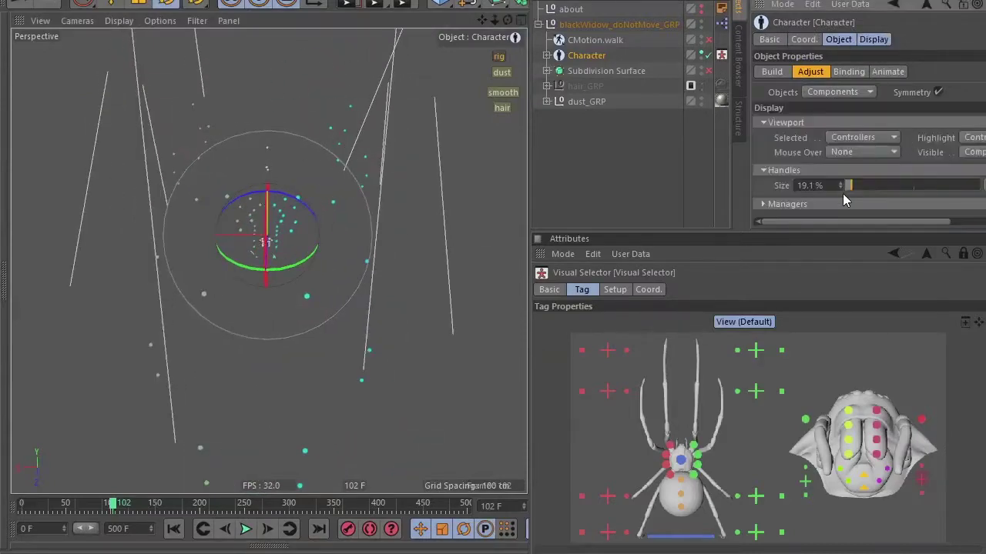
{"action": "left_click_drag", "start_coordinate": [842, 186], "coordinate": [861, 185]}
{"action": "mouse_move", "coordinate": [480, 247]}
{"action": "left_mouse_down", "text": "alt"}
{"action": "mouse_move", "coordinate": [358, 320]}
{"action": "mouse_move", "coordinate": [411, 359]}
{"action": "mouse_move", "coordinate": [330, 245]}
{"action": "mouse_move", "coordinate": [352, 299]}
{"action": "left_mouse_up", "text": "alt"}
Select the l_spiderLegGuide4_GUI.1 leg guide and rotate it slightly
{"action": "key", "text": "e"}
{"action": "mouse_move", "coordinate": [296, 251]}
{"action": "left_mouse_down", "text": "alt"}
{"action": "mouse_move", "coordinate": [262, 241]}
{"action": "mouse_move", "coordinate": [284, 245]}
{"action": "mouse_move", "coordinate": [254, 346]}
{"action": "mouse_move", "coordinate": [202, 253]}
{"action": "mouse_move", "coordinate": [135, 275]}
{"action": "mouse_move", "coordinate": [140, 136]}
{"action": "mouse_move", "coordinate": [251, 237]}
{"action": "mouse_move", "coordinate": [312, 251]}
{"action": "mouse_move", "coordinate": [308, 271]}
{"action": "mouse_move", "coordinate": [319, 245]}
{"action": "mouse_move", "coordinate": [250, 187]}
{"action": "mouse_move", "coordinate": [361, 234]}
{"action": "mouse_move", "coordinate": [313, 206]}
{"action": "mouse_move", "coordinate": [291, 220]}
{"action": "mouse_move", "coordinate": [321, 215]}
{"action": "mouse_move", "coordinate": [286, 220]}
{"action": "mouse_move", "coordinate": [295, 194]}
{"action": "left_mouse_up", "text": "alt"}
{"action": "left_click", "coordinate": [135, 275]}
{"action": "left_click", "coordinate": [250, 188]}
{"action": "key", "text": "r"}
{"action": "right_click", "coordinate": [295, 194]}
{"action": "key", "text": "Escape"}
Rotate the l_spiderLegGuide2 leg guide about -31 degrees, then switch to moving it
{"action": "left_click", "coordinate": [284, 238]}
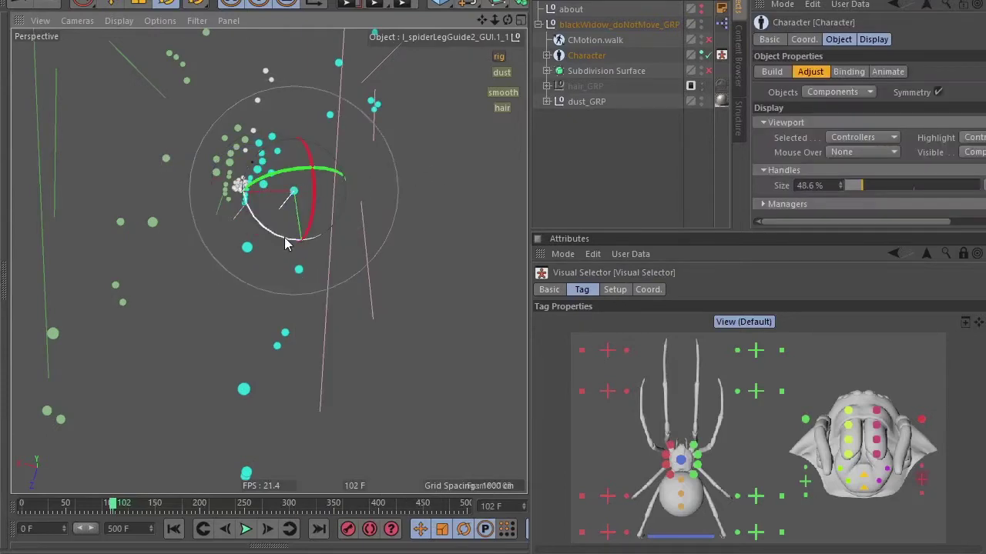
{"action": "mouse_move", "coordinate": [285, 237]}
{"action": "left_mouse_down"}
{"action": "mouse_move", "coordinate": [325, 223]}
{"action": "mouse_move", "coordinate": [319, 192]}
{"action": "mouse_move", "coordinate": [312, 247]}
{"action": "mouse_move", "coordinate": [384, 274]}
{"action": "mouse_move", "coordinate": [223, 280]}
{"action": "mouse_move", "coordinate": [315, 304]}
{"action": "left_mouse_up"}
{"action": "key", "text": "e"}
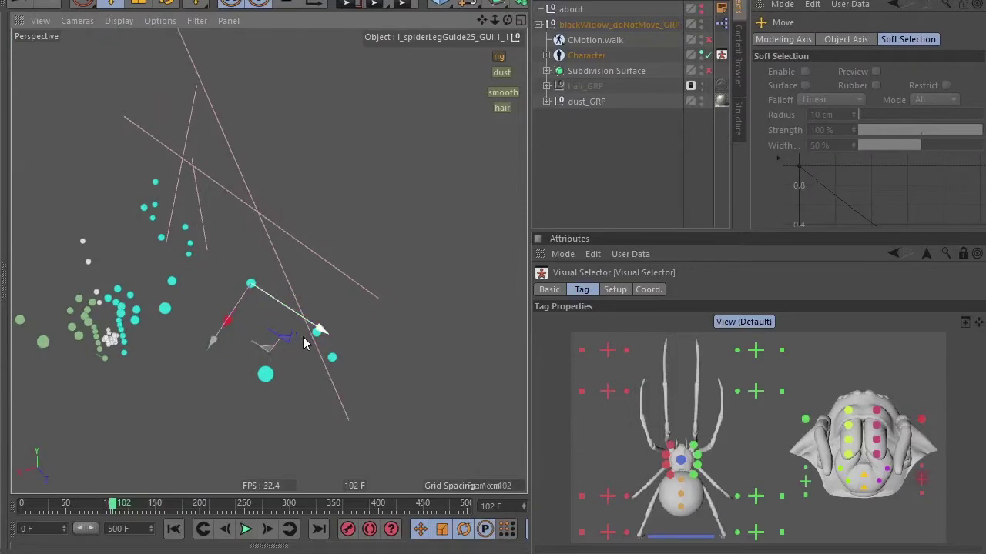
{"action": "mouse_move", "coordinate": [304, 343]}
{"action": "left_mouse_down", "text": "alt"}
{"action": "mouse_move", "coordinate": [375, 326]}
{"action": "mouse_move", "coordinate": [338, 305]}
{"action": "left_mouse_up", "text": "alt"}
{"action": "mouse_move", "coordinate": [379, 336]}
{"action": "left_mouse_down", "text": "alt"}
{"action": "mouse_move", "coordinate": [448, 368]}
{"action": "mouse_move", "coordinate": [346, 279]}
{"action": "left_mouse_up", "text": "alt"}
Select the Character object and show its Binding settings
{"action": "left_click", "coordinate": [270, 213]}
{"action": "left_click", "coordinate": [270, 212]}
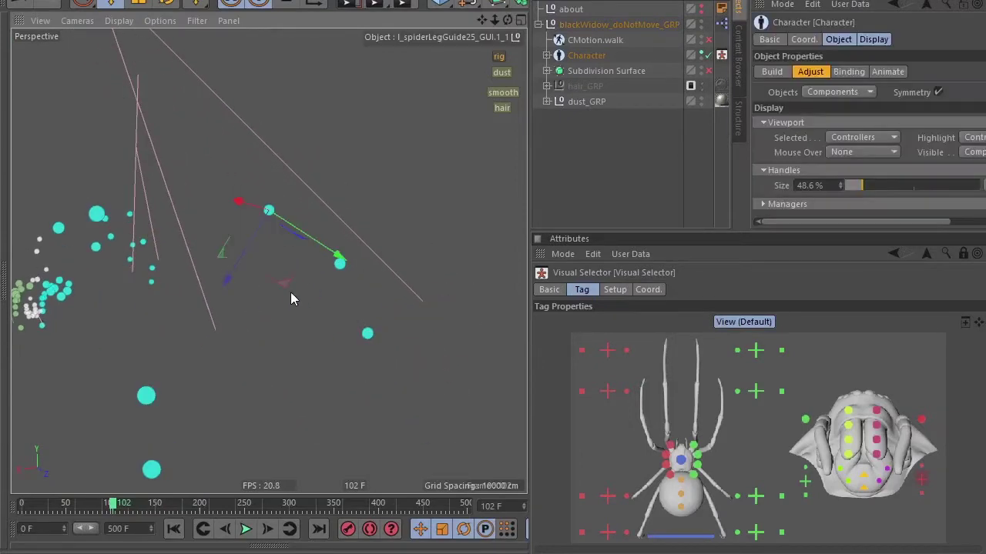
{"action": "mouse_move", "coordinate": [325, 237]}
{"action": "left_mouse_down", "text": "alt"}
{"action": "mouse_move", "coordinate": [270, 242]}
{"action": "mouse_move", "coordinate": [389, 265]}
{"action": "mouse_move", "coordinate": [431, 254]}
{"action": "left_mouse_up", "text": "alt"}
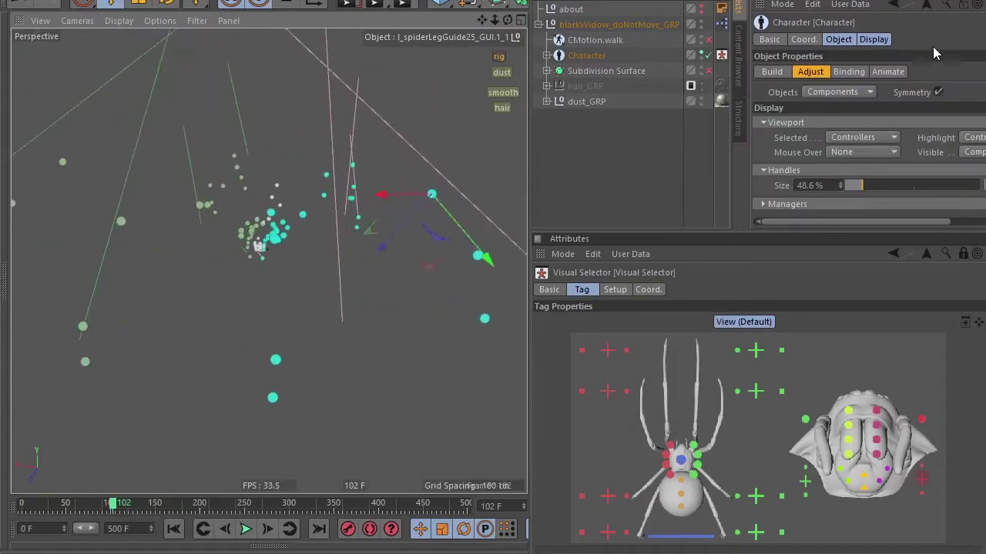
{"action": "left_click", "coordinate": [849, 72]}
{"action": "mouse_move", "coordinate": [432, 324]}
{"action": "left_mouse_down", "text": "alt"}
{"action": "mouse_move", "coordinate": [356, 340]}
{"action": "mouse_move", "coordinate": [328, 289]}
{"action": "mouse_move", "coordinate": [217, 245]}
{"action": "mouse_move", "coordinate": [231, 239]}
{"action": "left_mouse_up", "text": "alt"}
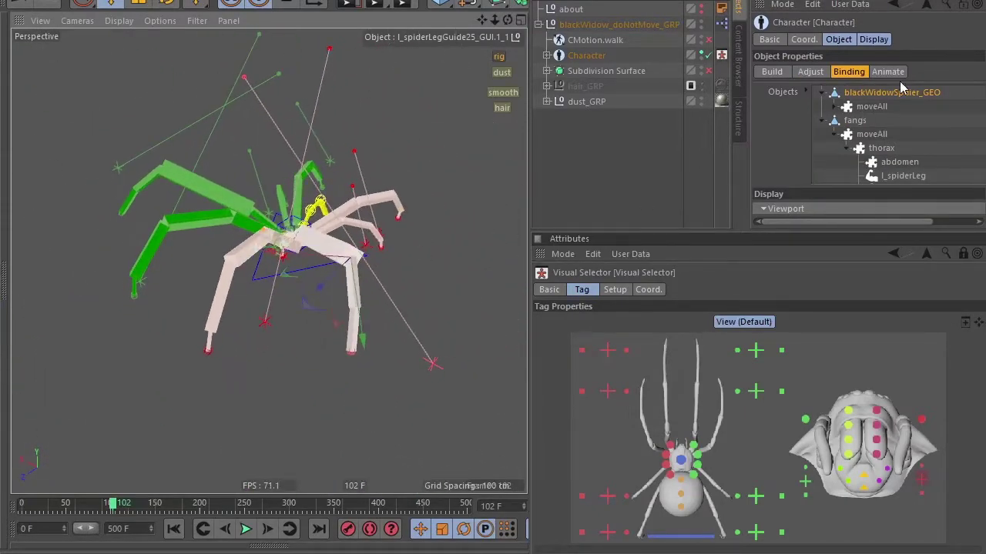
Switch the Character to Animate mode and select the spider's thorax controller
{"action": "left_click", "coordinate": [888, 71]}
{"action": "left_click", "coordinate": [370, 352]}
{"action": "mouse_move", "coordinate": [370, 351]}
{"action": "left_mouse_down", "text": "alt"}
{"action": "mouse_move", "coordinate": [359, 532]}
{"action": "mouse_move", "coordinate": [188, 347]}
{"action": "mouse_move", "coordinate": [378, 341]}
{"action": "left_mouse_up", "text": "alt"}
{"action": "left_click", "coordinate": [378, 341]}
{"action": "mouse_move", "coordinate": [380, 387]}
{"action": "left_mouse_down", "text": "alt"}
{"action": "mouse_move", "coordinate": [317, 301]}
{"action": "mouse_move", "coordinate": [331, 316]}
{"action": "mouse_move", "coordinate": [439, 345]}
{"action": "mouse_move", "coordinate": [323, 285]}
{"action": "mouse_move", "coordinate": [334, 275]}
{"action": "left_mouse_up", "text": "alt"}
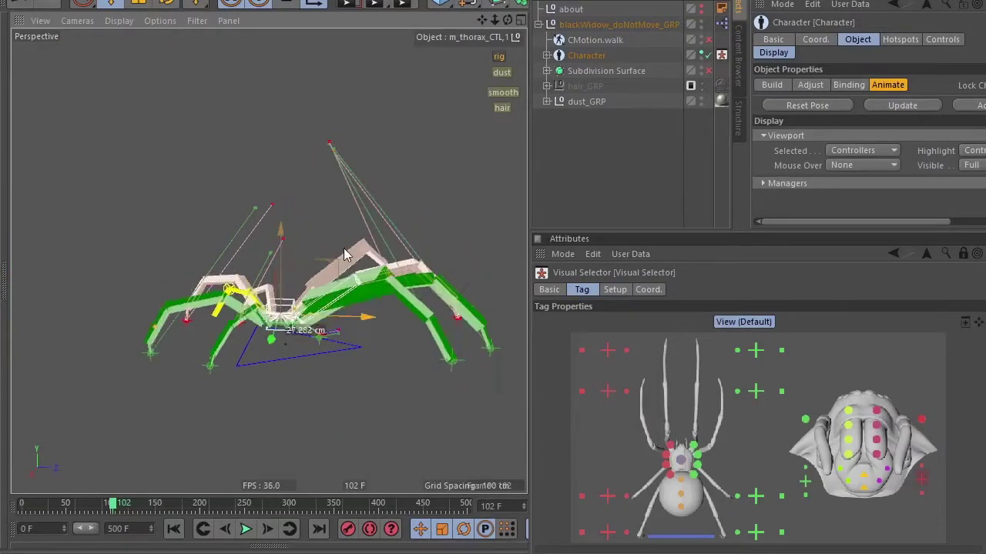
In Adjust mode, move a right leg guide outward along X
{"action": "left_click", "coordinate": [810, 84]}
{"action": "left_click_drag", "start_coordinate": [259, 330], "coordinate": [179, 289], "text": "alt"}
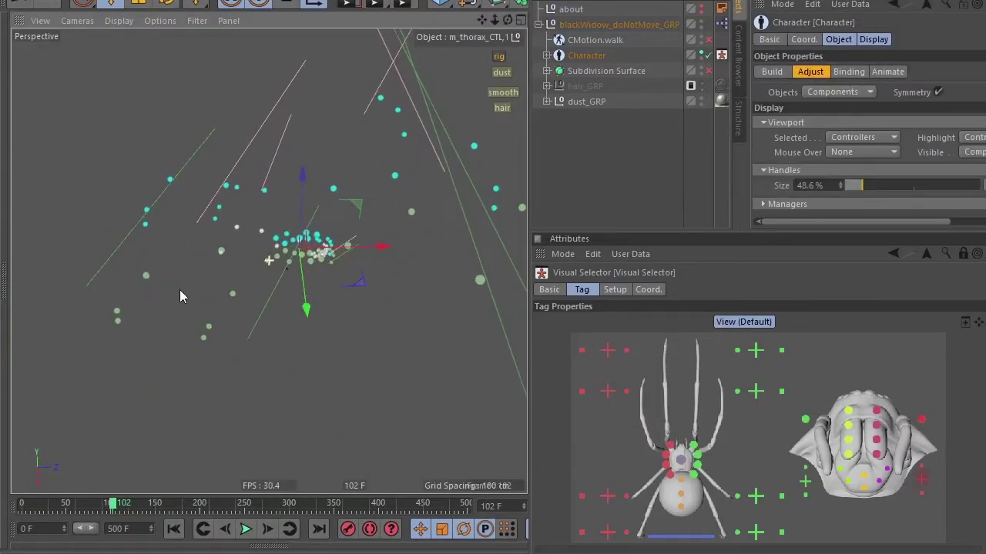
{"action": "left_click", "coordinate": [147, 275]}
{"action": "left_click_drag", "start_coordinate": [270, 323], "coordinate": [209, 324], "text": "alt"}
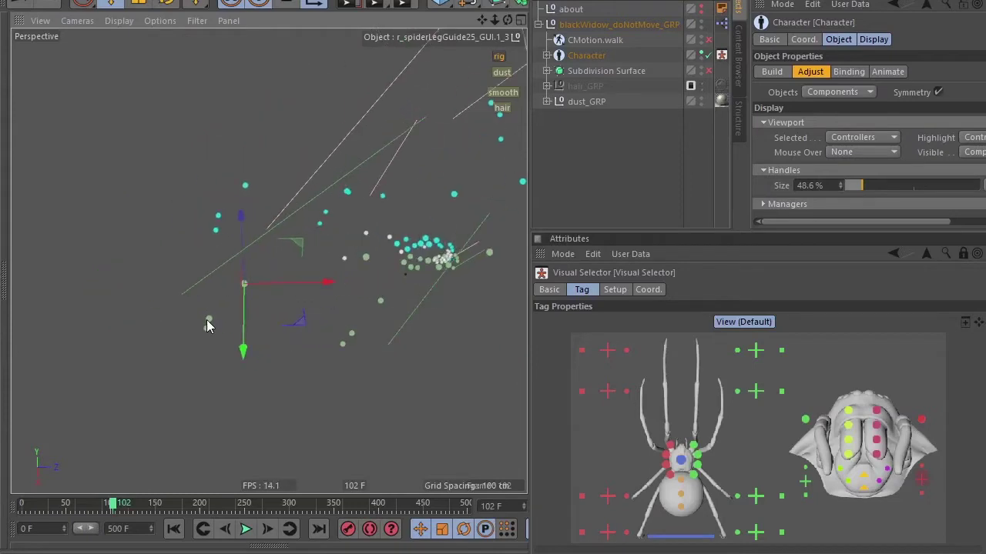
{"action": "mouse_move", "coordinate": [285, 324]}
{"action": "left_mouse_down"}
{"action": "mouse_move", "coordinate": [180, 294]}
{"action": "mouse_move", "coordinate": [159, 151]}
{"action": "mouse_move", "coordinate": [159, 222]}
{"action": "left_mouse_up"}
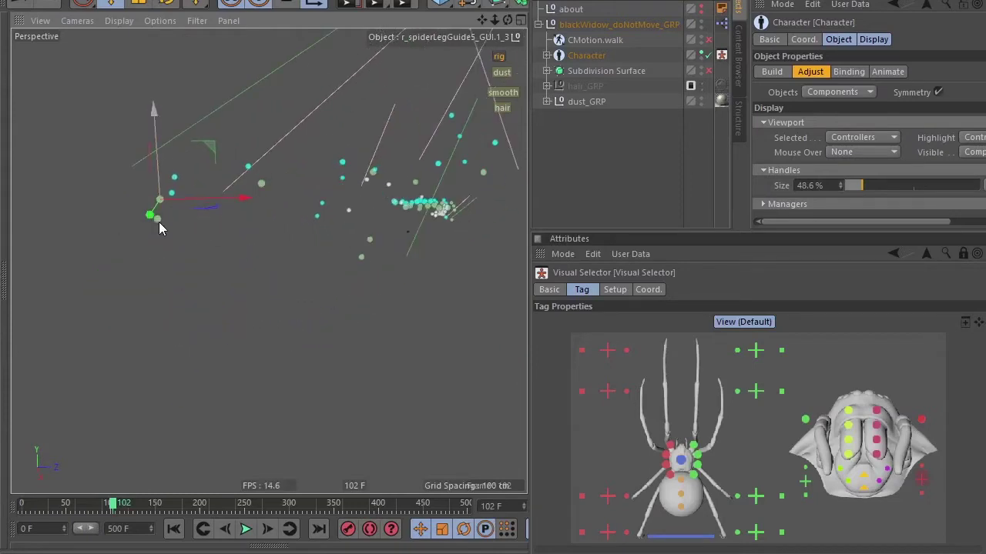
{"action": "mouse_move", "coordinate": [194, 175]}
{"action": "left_mouse_down"}
{"action": "mouse_move", "coordinate": [193, 213]}
{"action": "mouse_move", "coordinate": [337, 238]}
{"action": "left_mouse_up"}
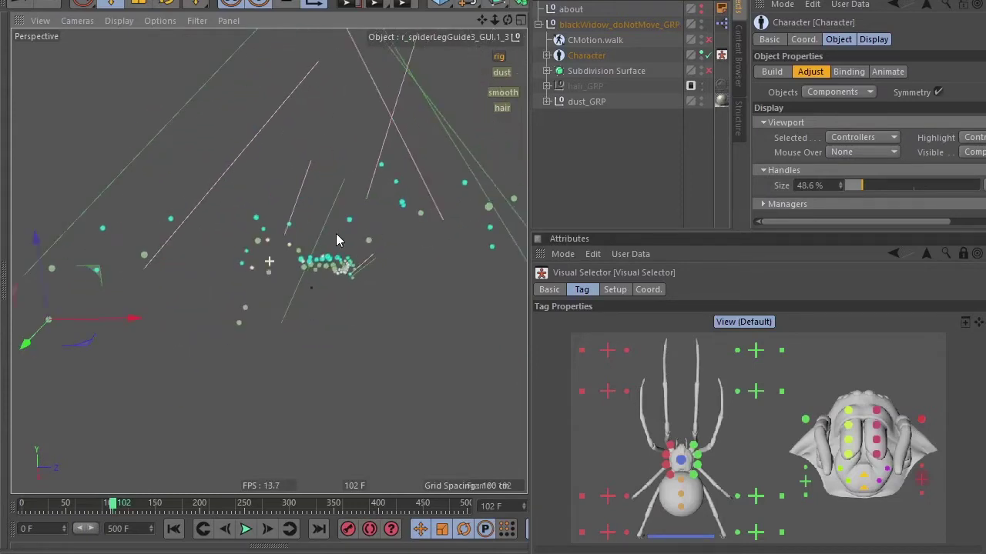
Return the Character to Animate mode and play the walk from frame 0
{"action": "left_click", "coordinate": [850, 71]}
{"action": "left_click", "coordinate": [887, 72]}
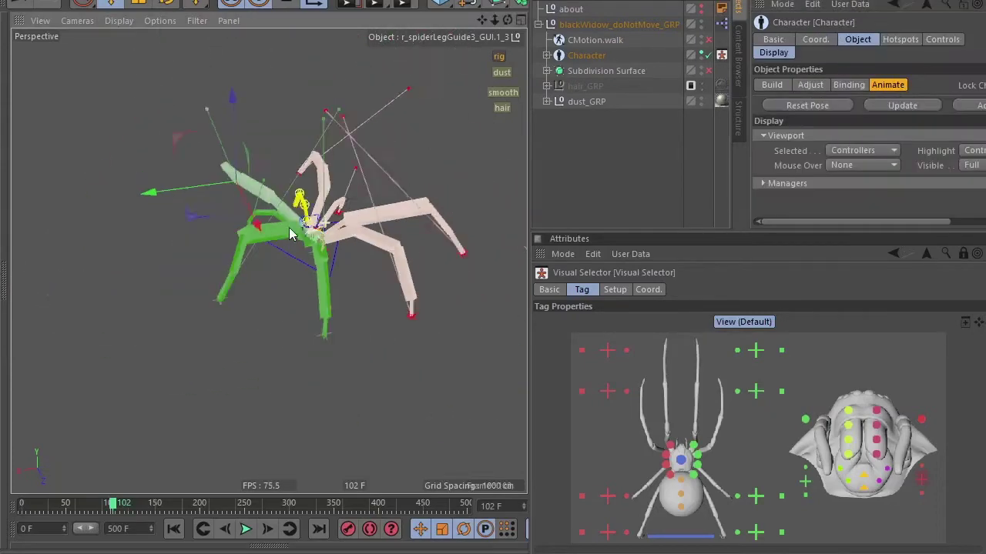
{"action": "left_click", "coordinate": [173, 528]}
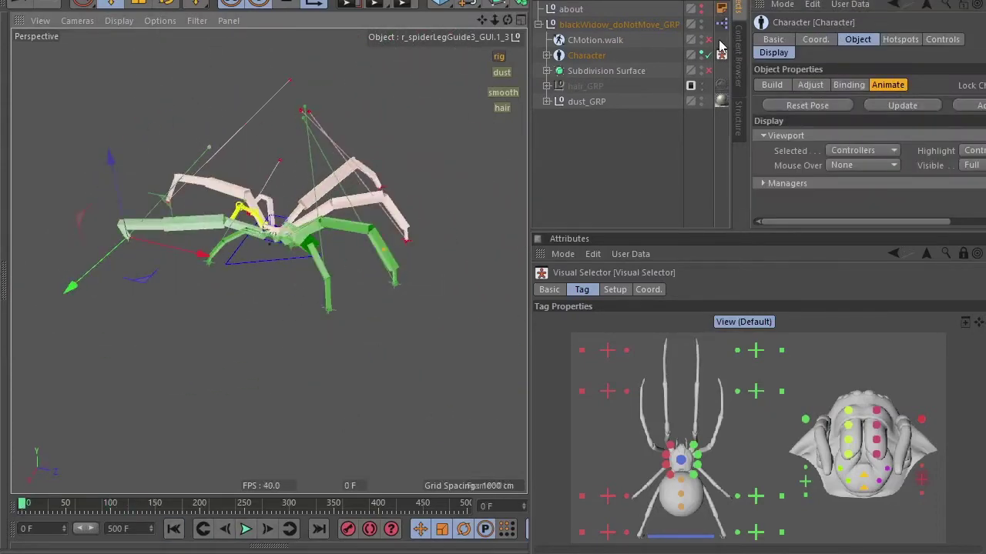
{"action": "left_click", "coordinate": [246, 529]}
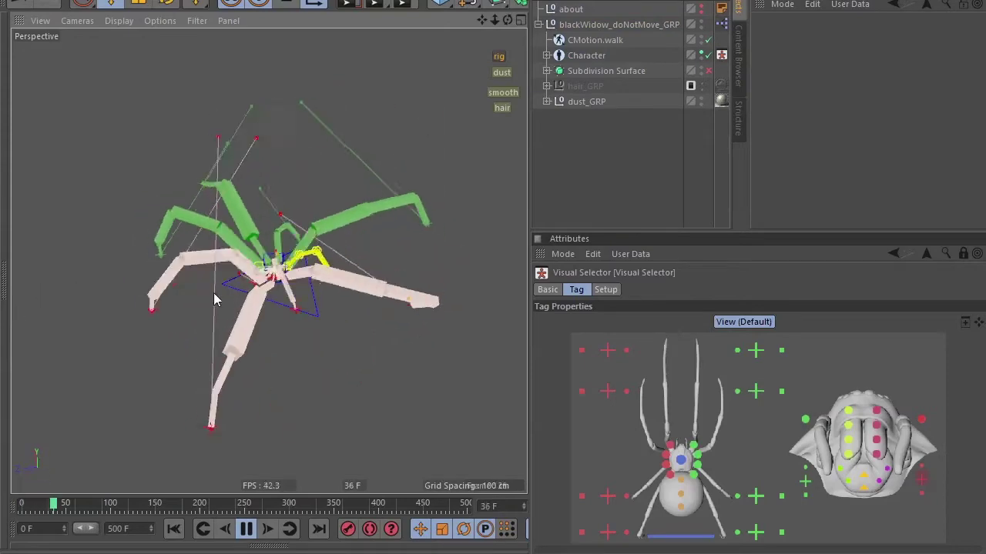
Stop playback and put the Character object into Adjust mode
{"action": "left_click", "coordinate": [246, 529]}
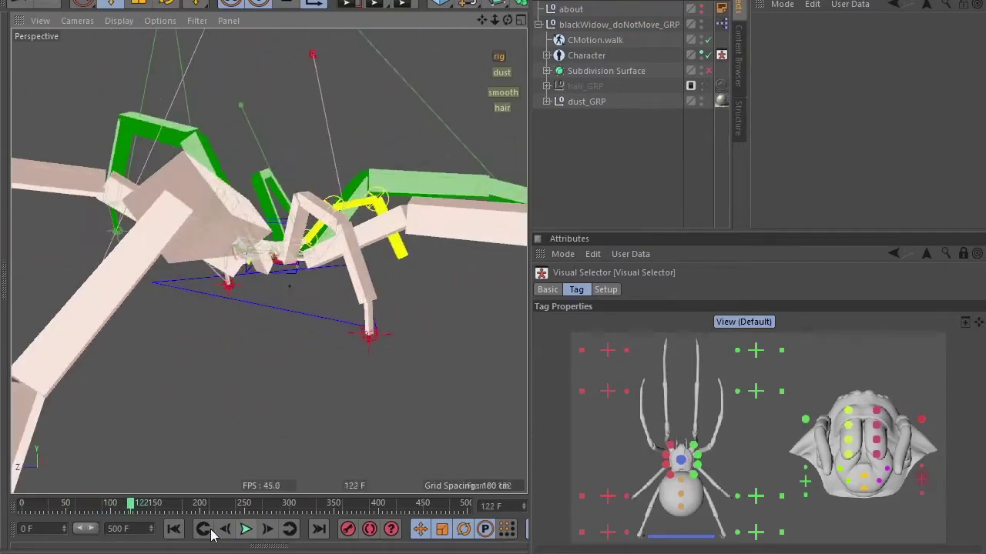
{"action": "left_click", "coordinate": [595, 40]}
{"action": "left_click", "coordinate": [586, 56]}
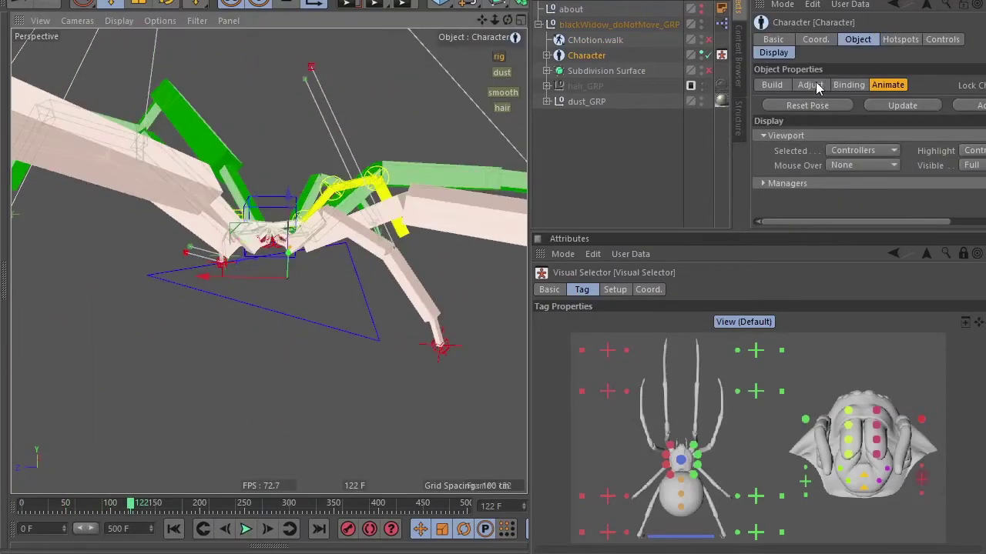
{"action": "left_click", "coordinate": [810, 72]}
Raise the m_abdomen2_OFF.1 abdomen guide to reshape the body, then select the abdomen end guide
{"action": "left_click", "coordinate": [284, 246]}
{"action": "scroll", "coordinate": [307, 210], "scroll_direction": "up", "scroll_amount": 5}
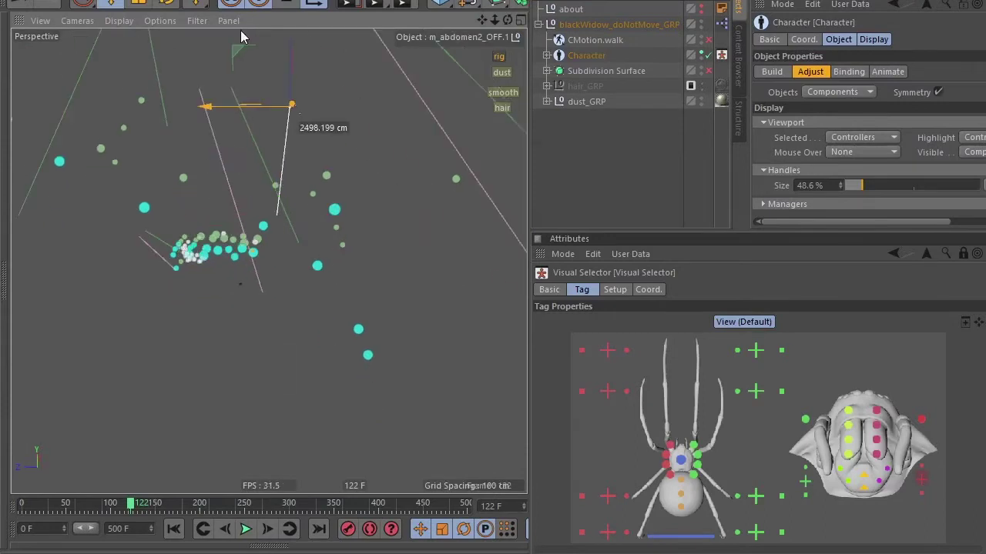
{"action": "scroll", "coordinate": [350, 157], "scroll_direction": "up", "scroll_amount": 3}
{"action": "left_click_drag", "start_coordinate": [281, 244], "coordinate": [272, 154]}
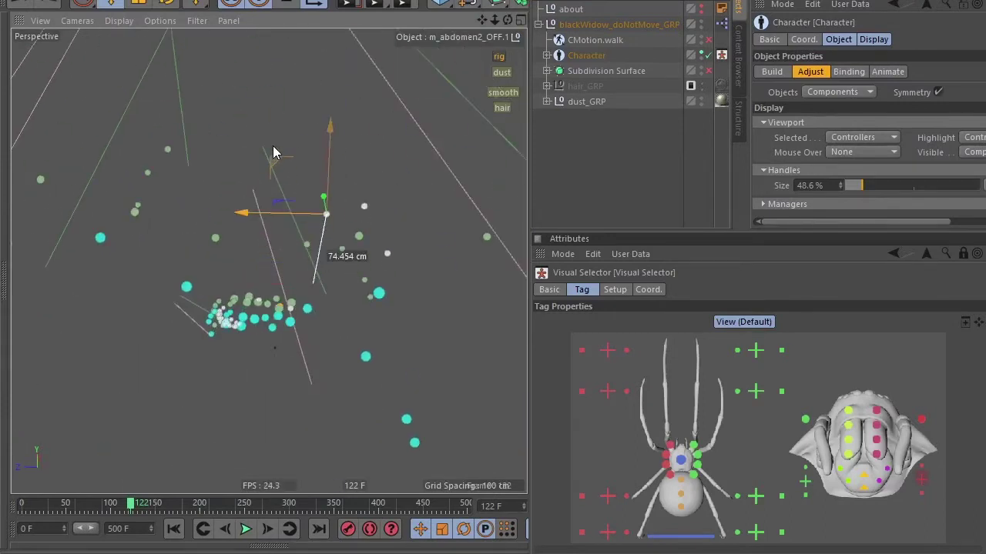
{"action": "left_click", "coordinate": [345, 198]}
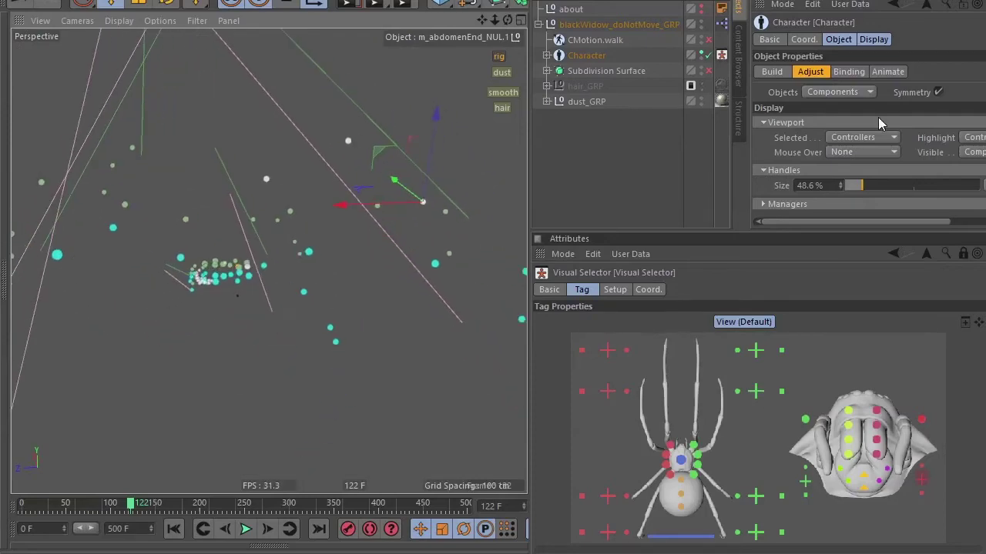
Return the Character to Animate mode, play the walk cycle, and re-enable CMotion.walk
{"action": "left_click", "coordinate": [848, 71]}
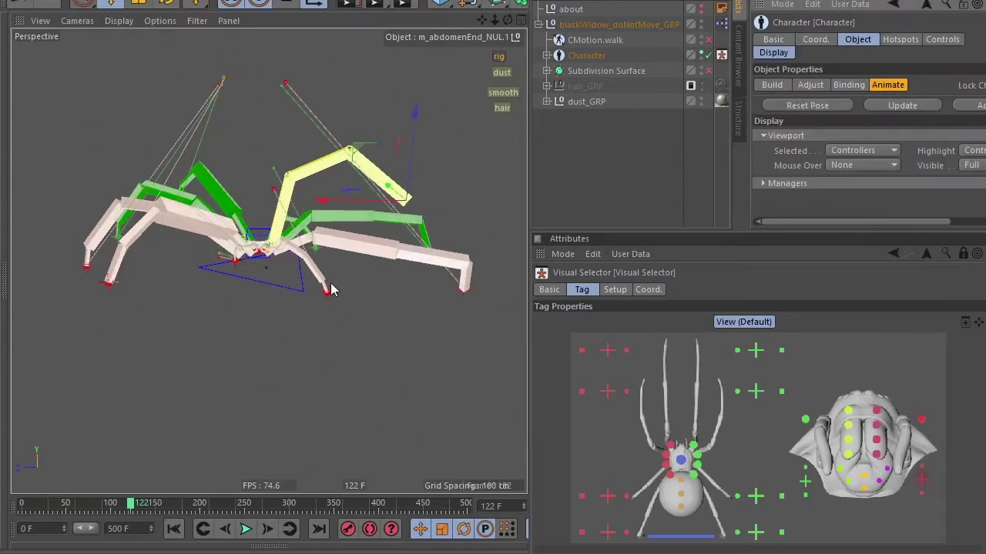
{"action": "left_click", "coordinate": [357, 366]}
{"action": "key", "text": "F8"}
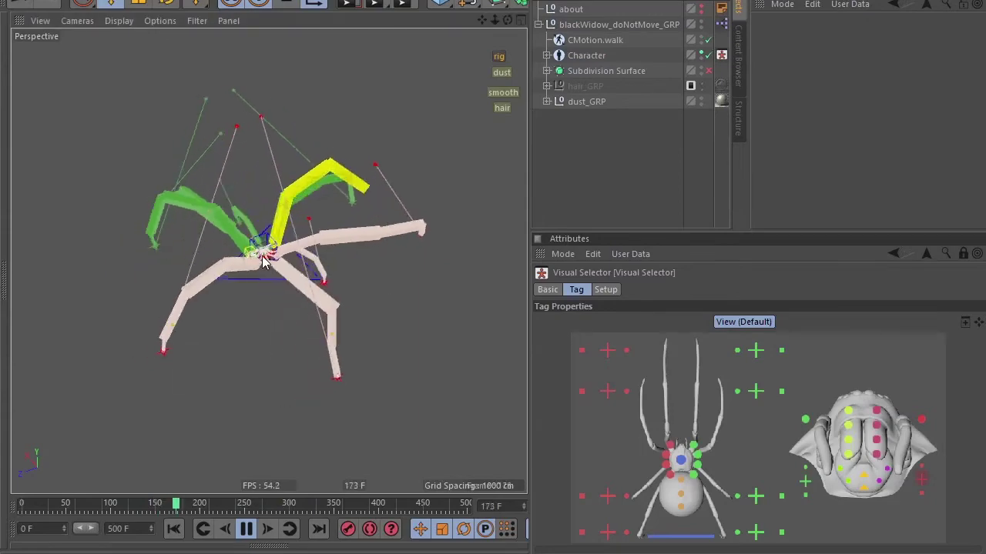
{"action": "left_click", "coordinate": [708, 39]}
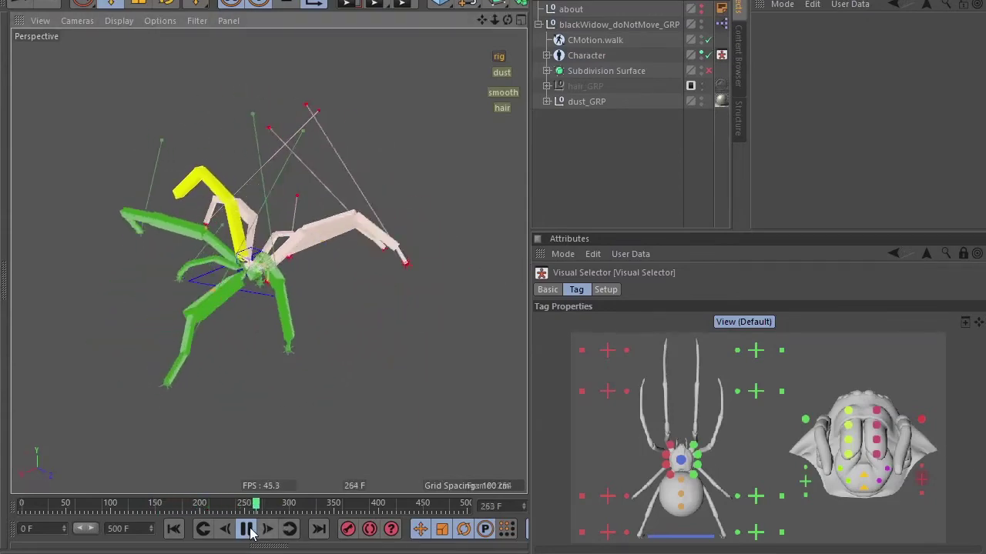